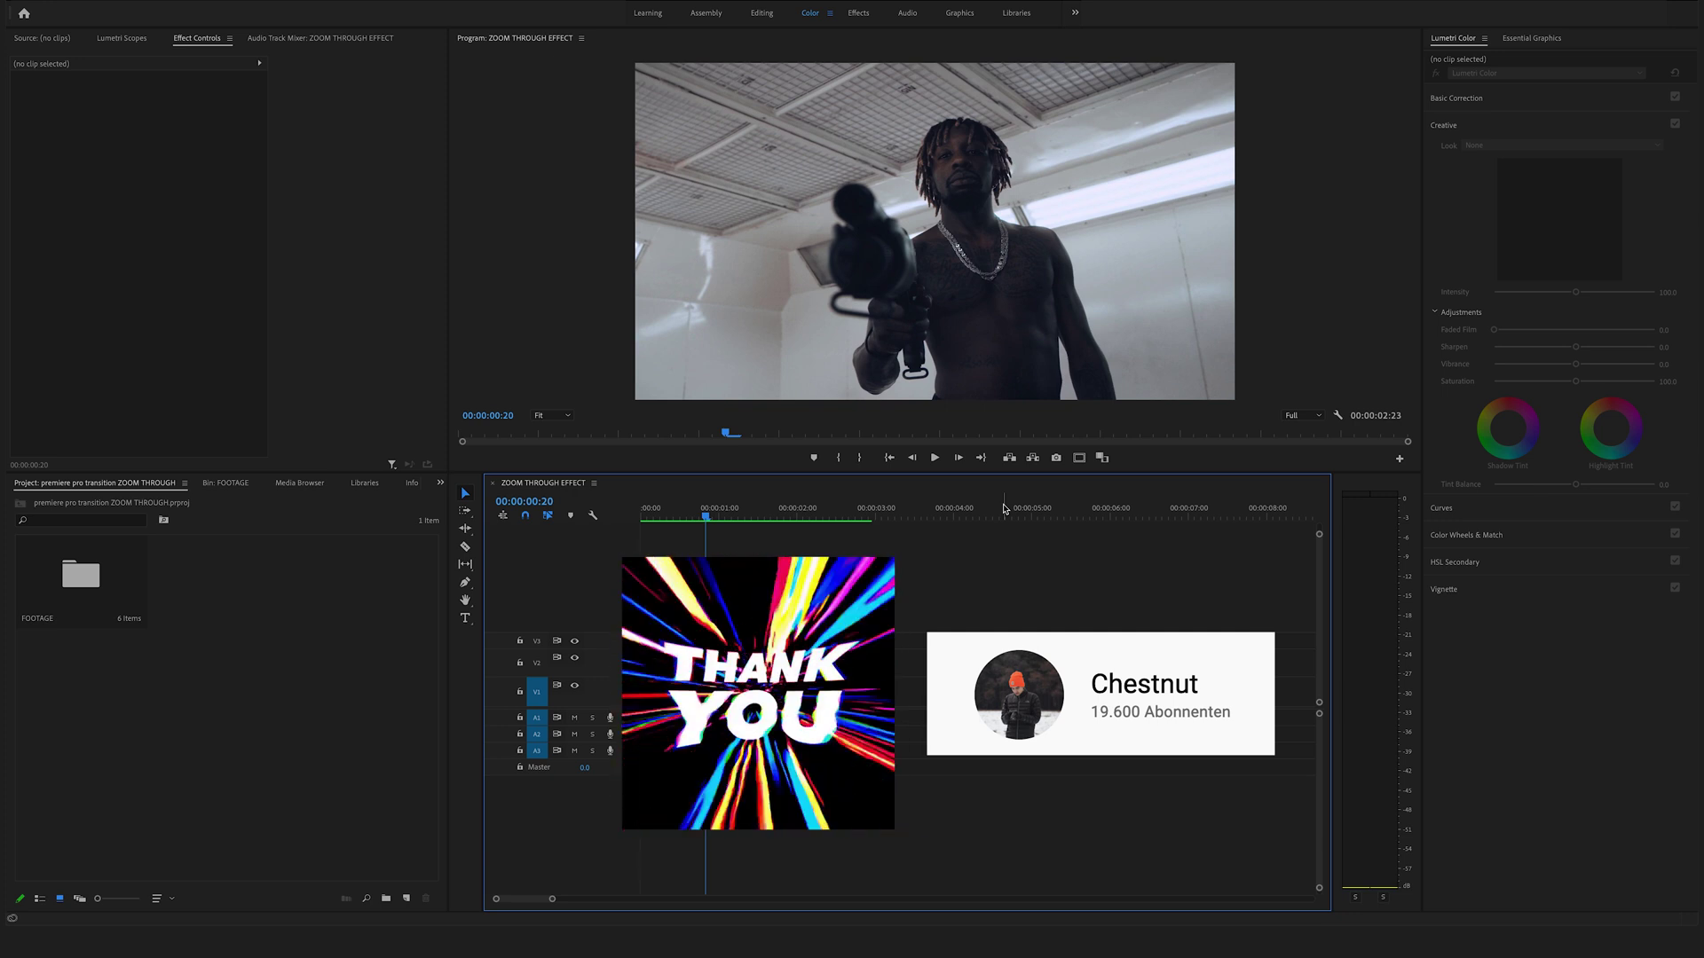
Step: Move the Angry Cool clip from V1 to V2 and park the playhead at 00:00:01:01
left_click(689, 696)
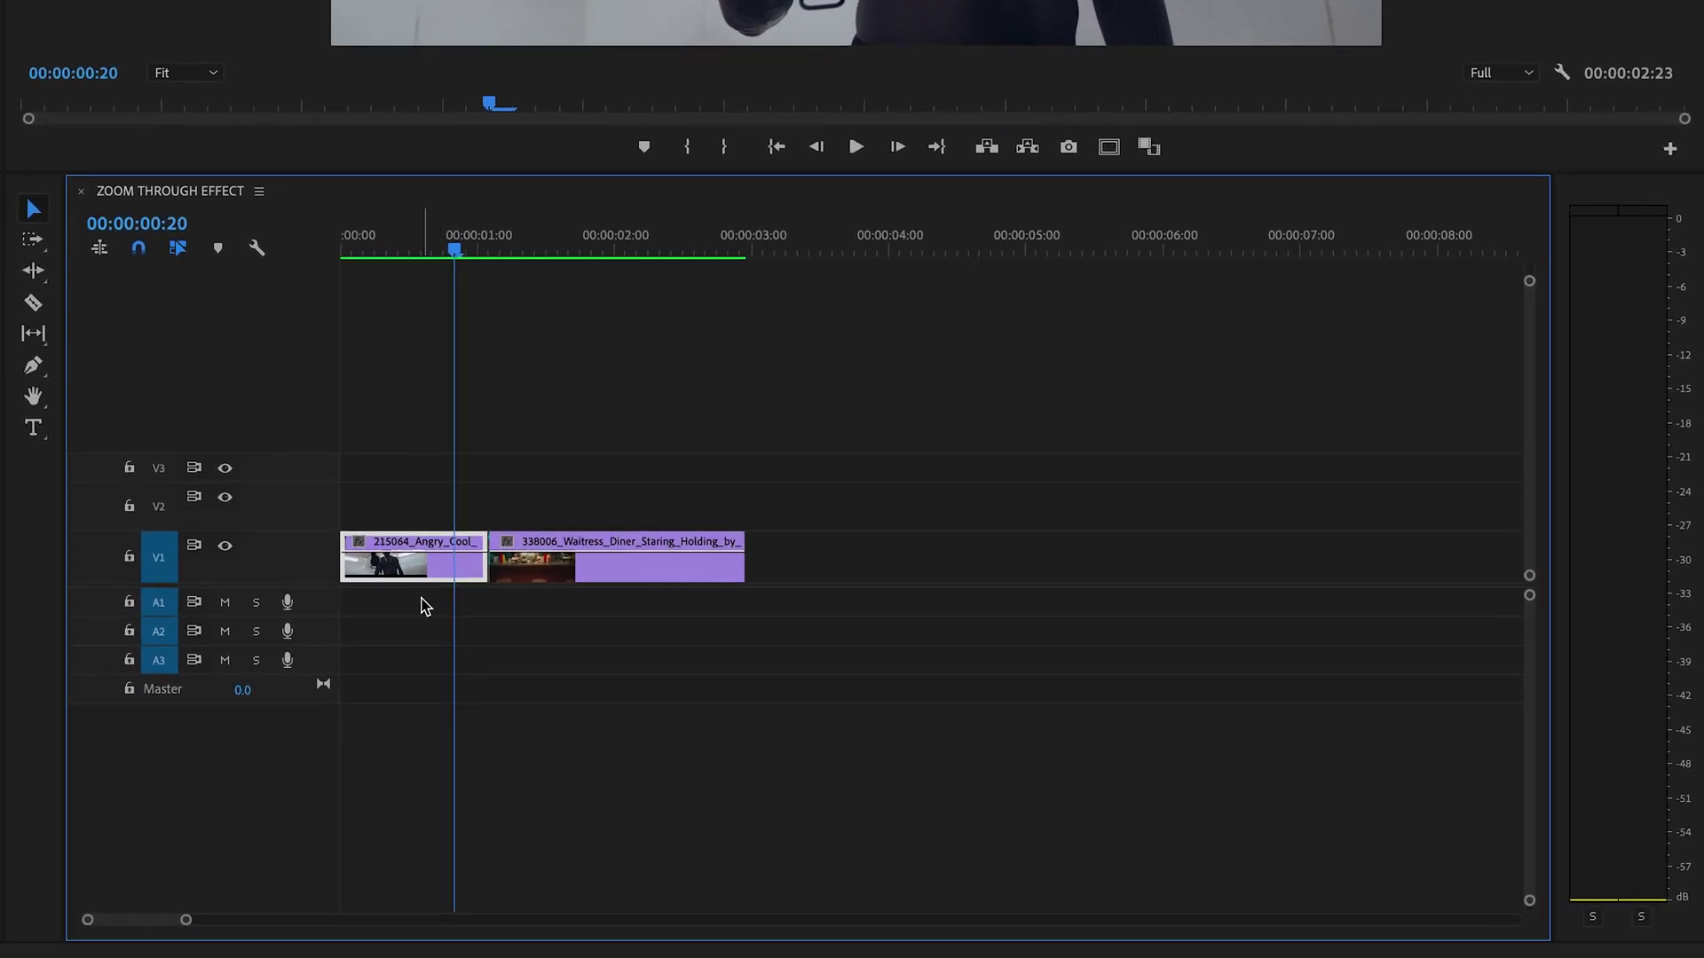
left_click_drag(417, 559, 417, 510)
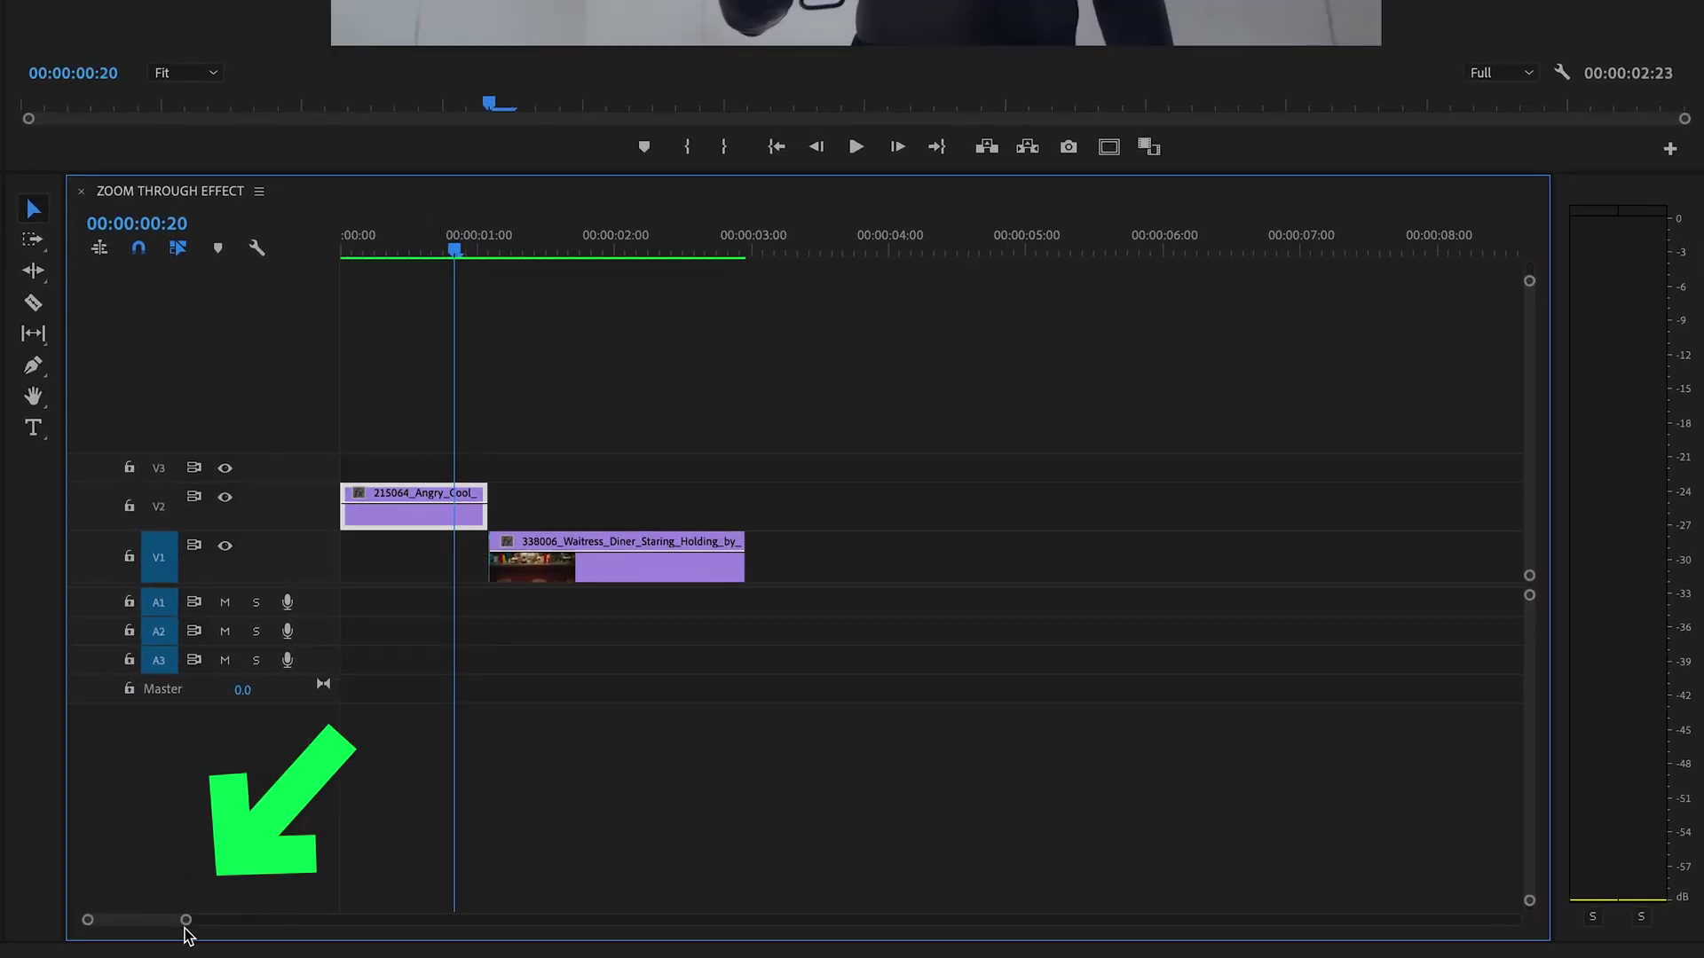
left_click_drag(188, 921, 125, 921)
scroll(867, 741, "down", 3)
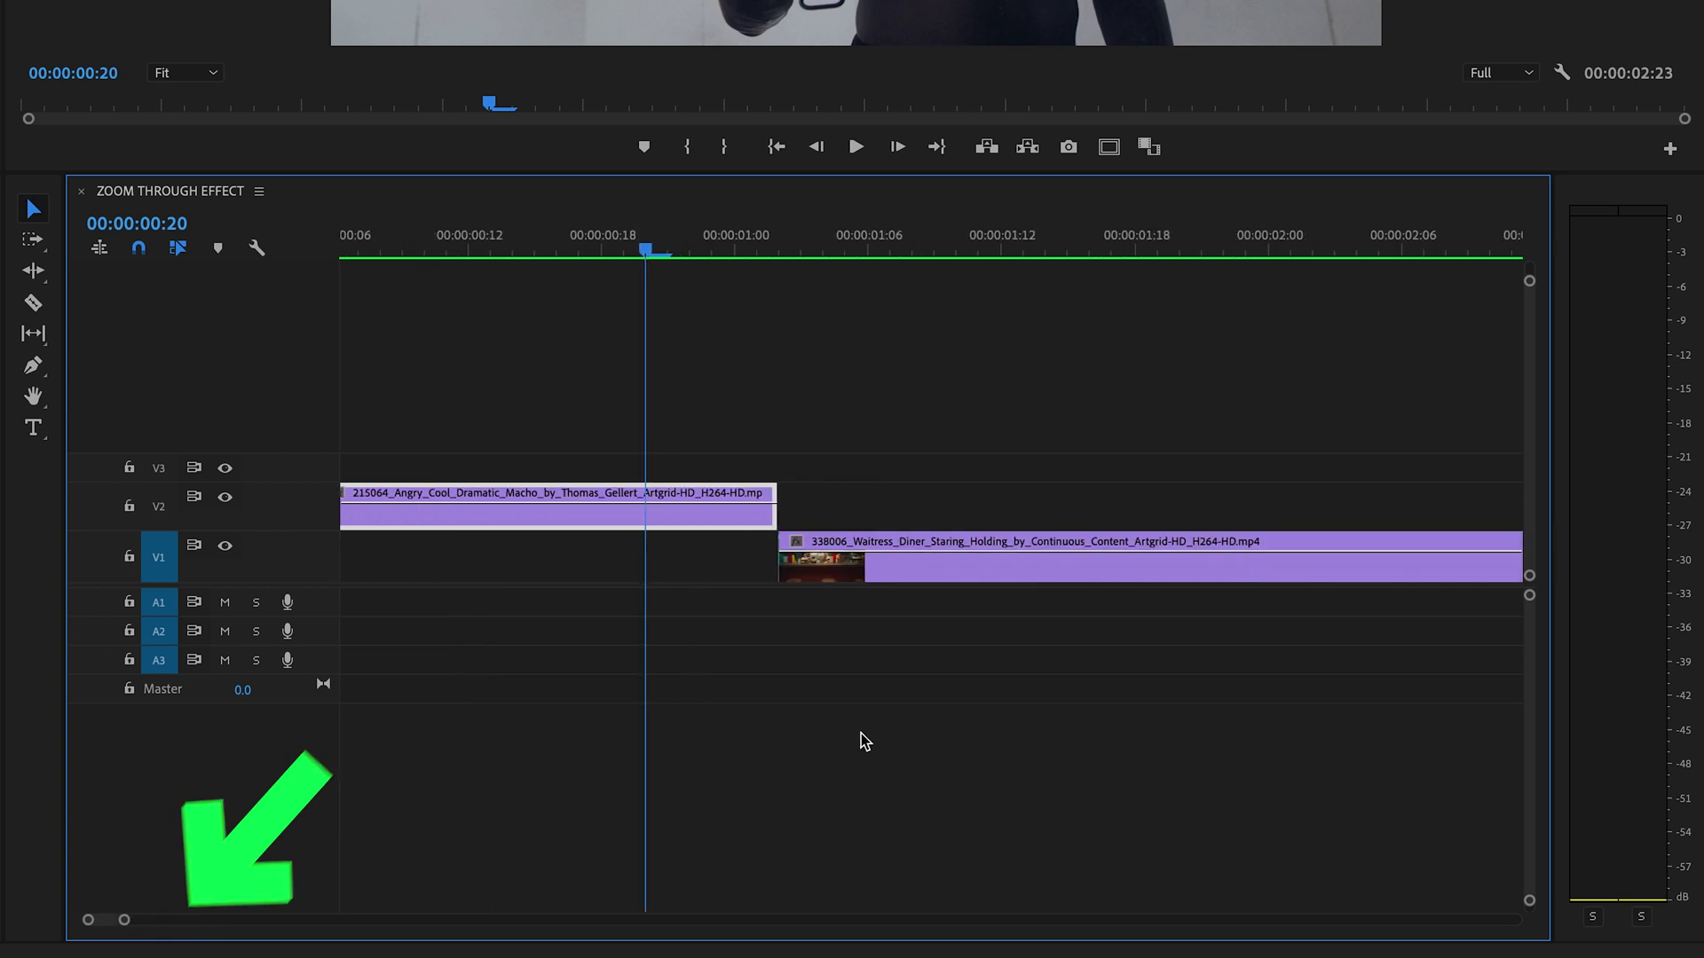
left_click_drag(733, 258, 750, 236)
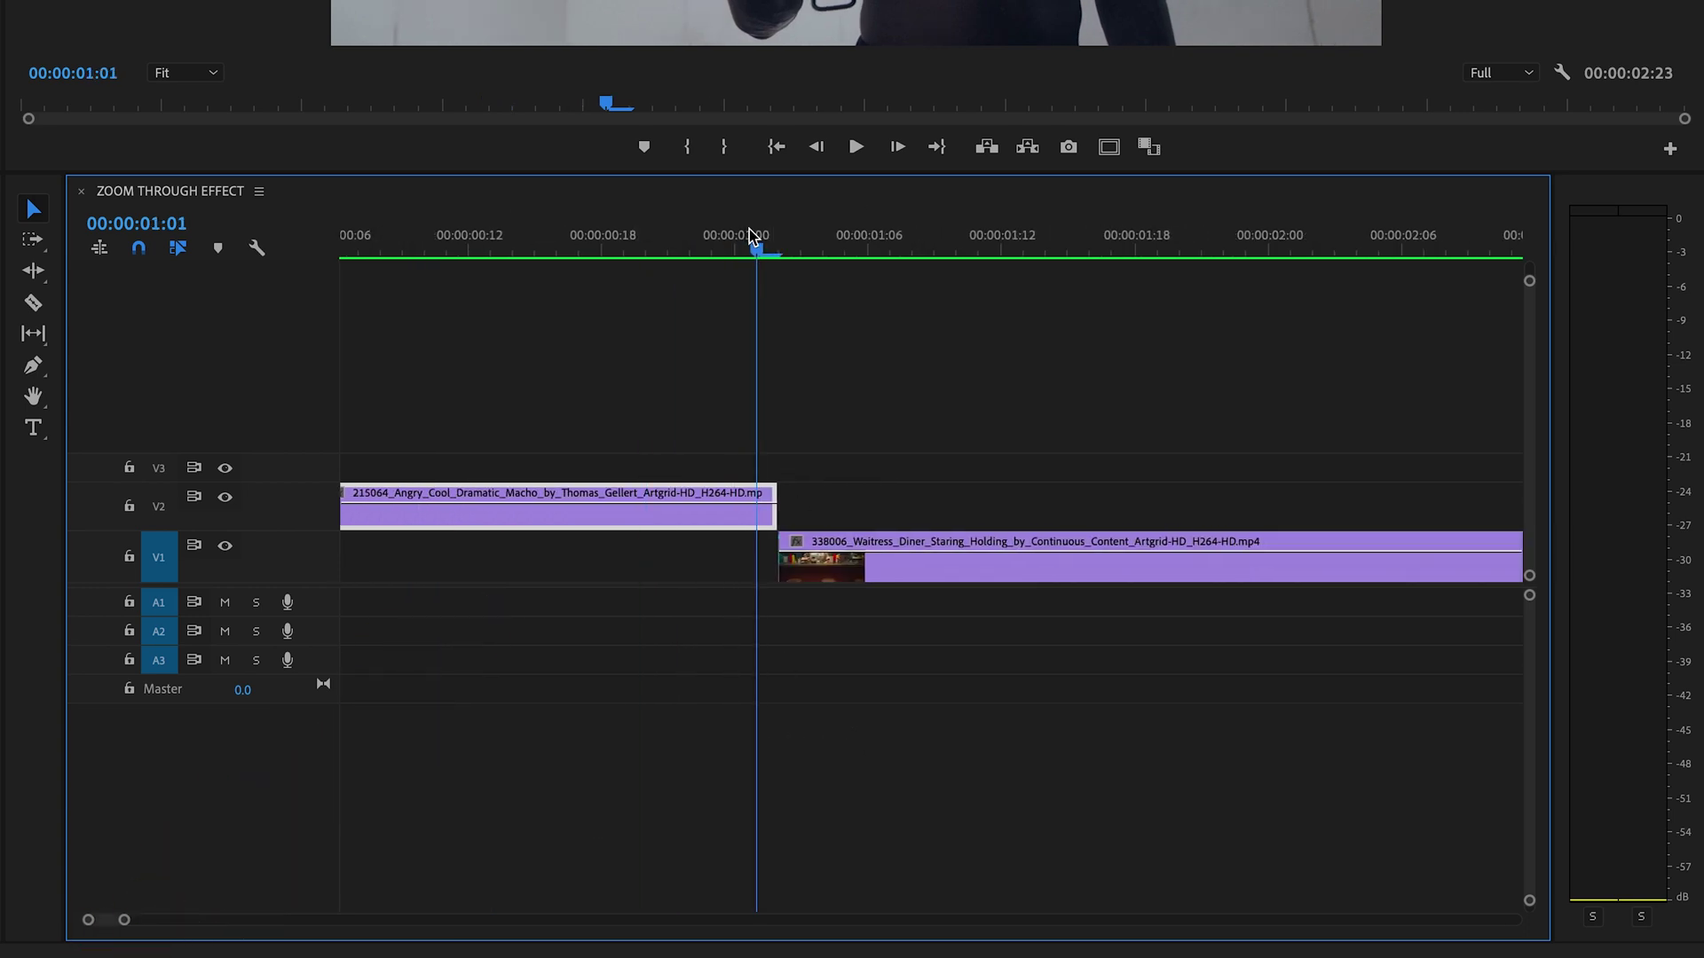
left_click(1070, 151)
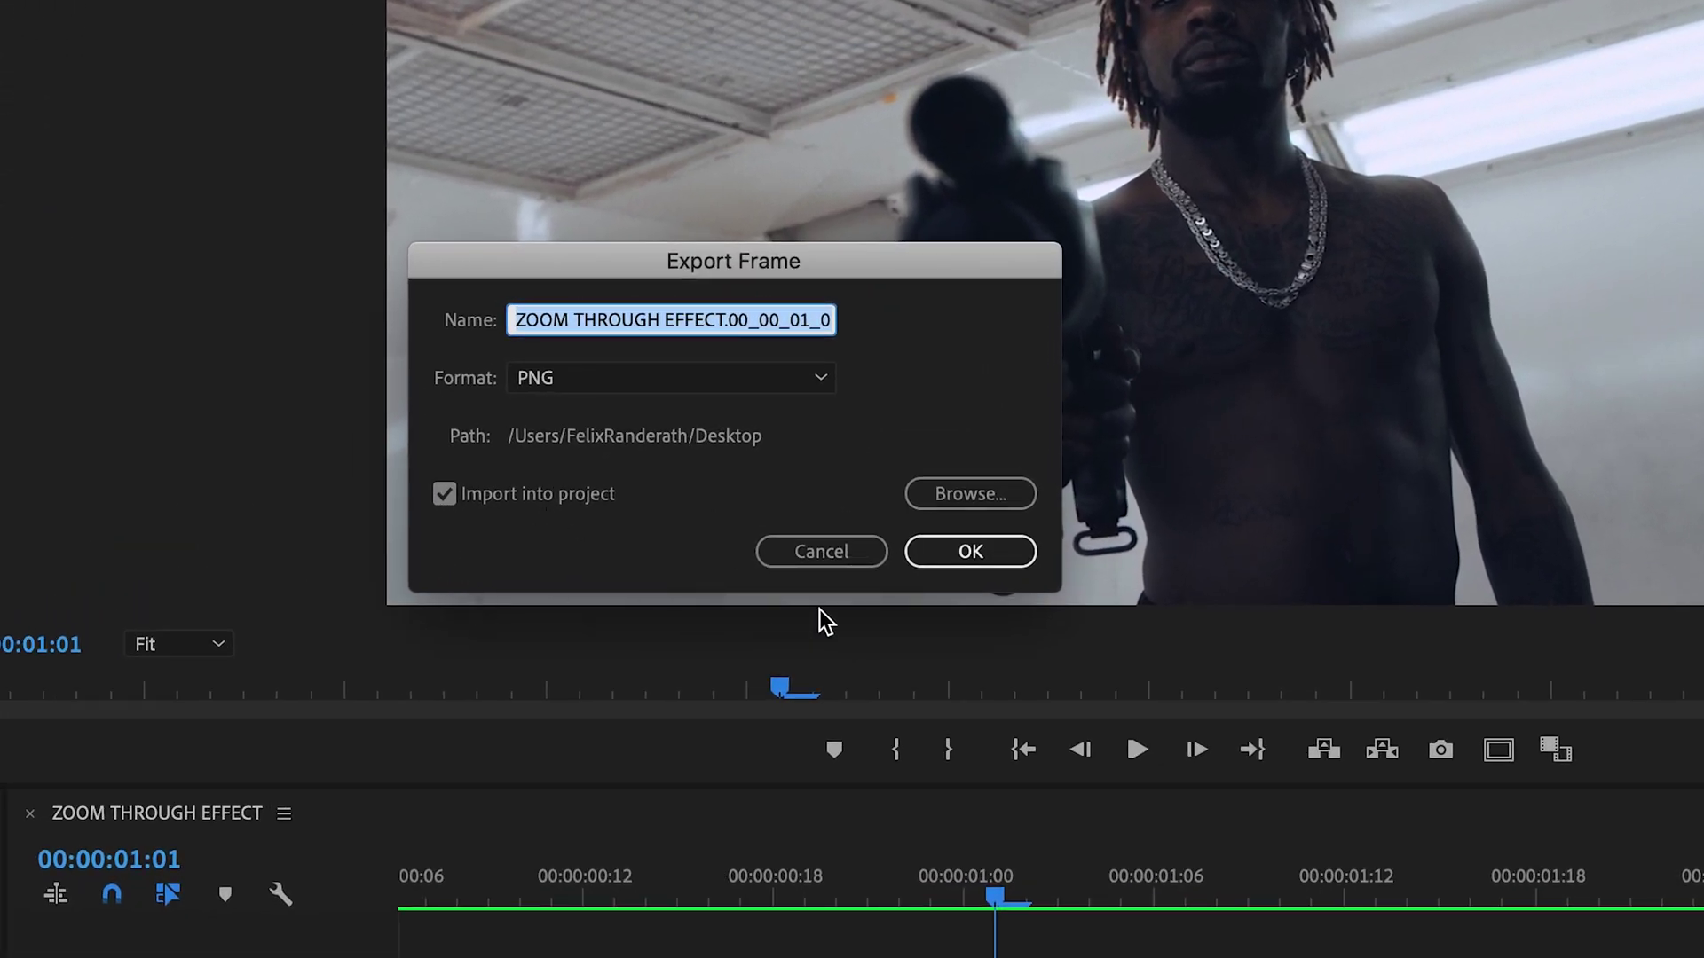
Step: Export the 00:00:01:01 frame as a PNG still and place it on V2 after Angry Cool
left_click(998, 561)
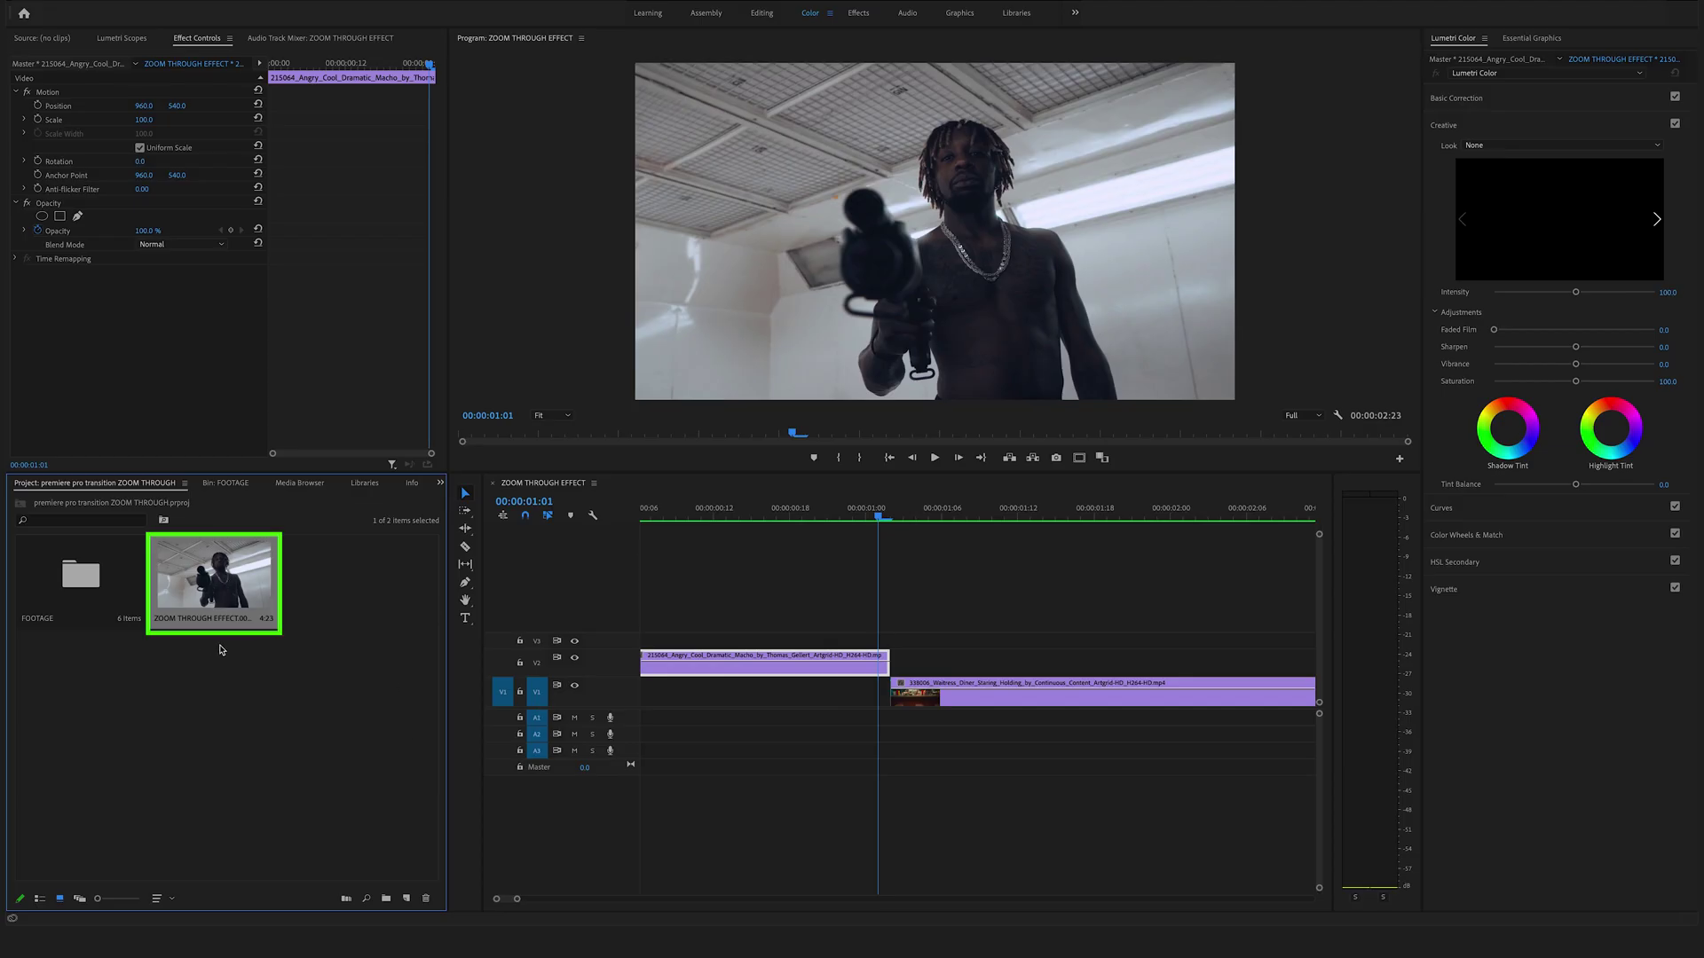
left_click_drag(215, 624, 879, 660)
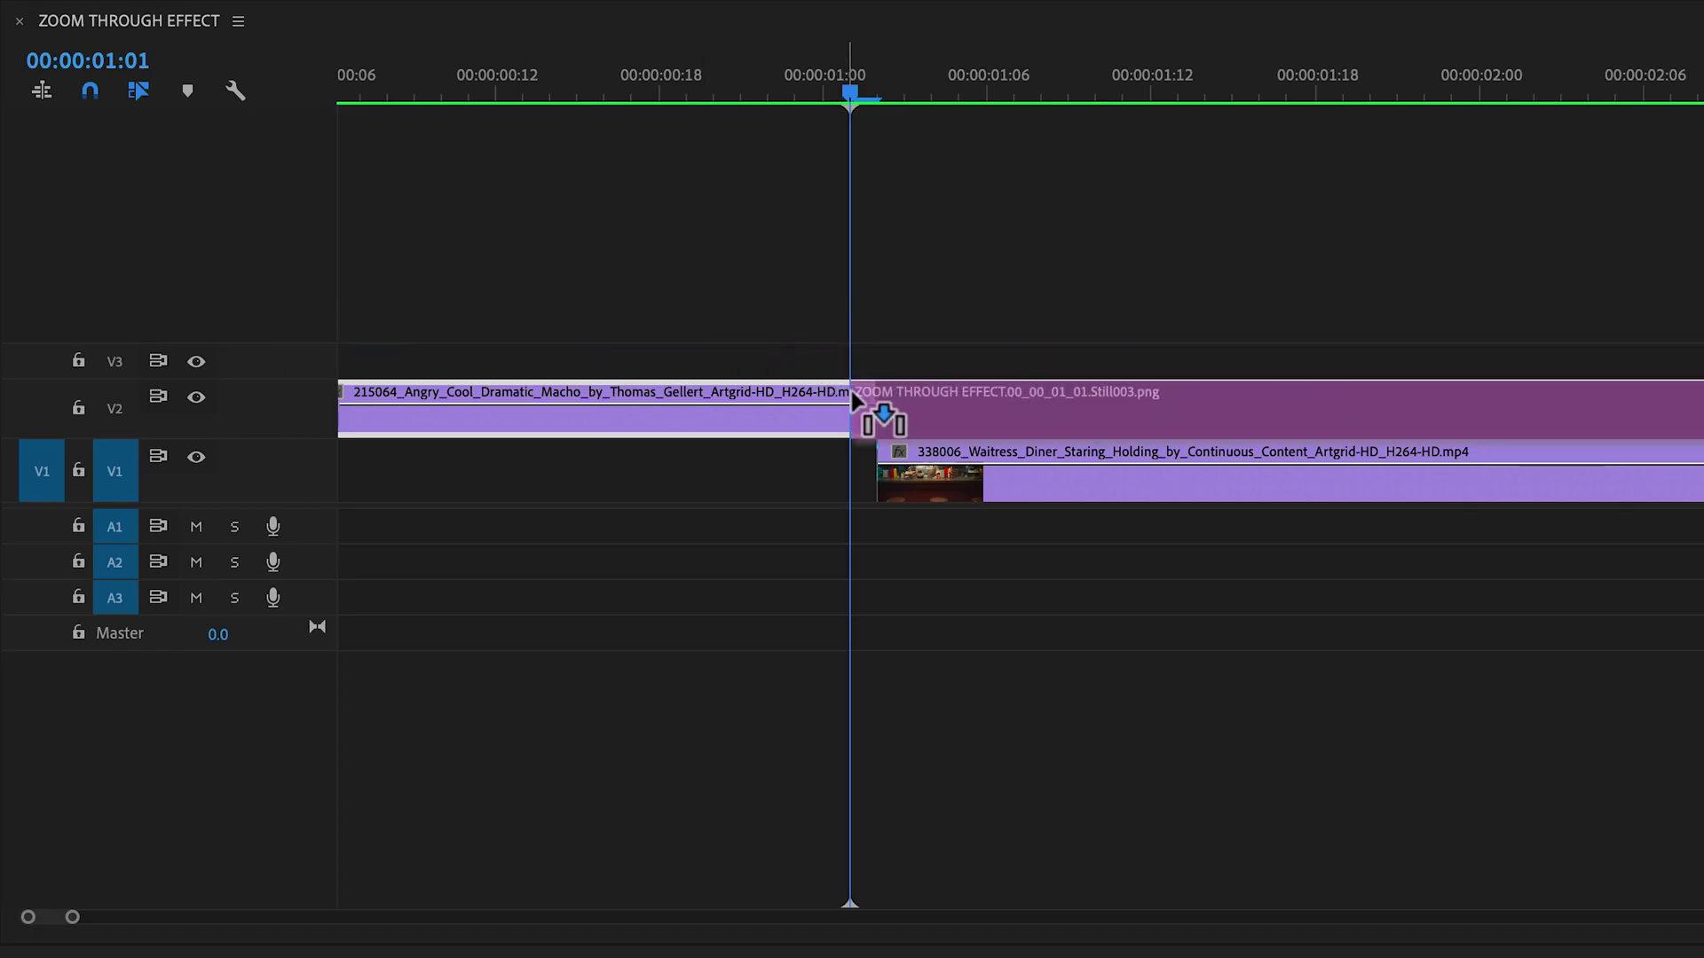
left_click_drag(852, 396, 853, 399)
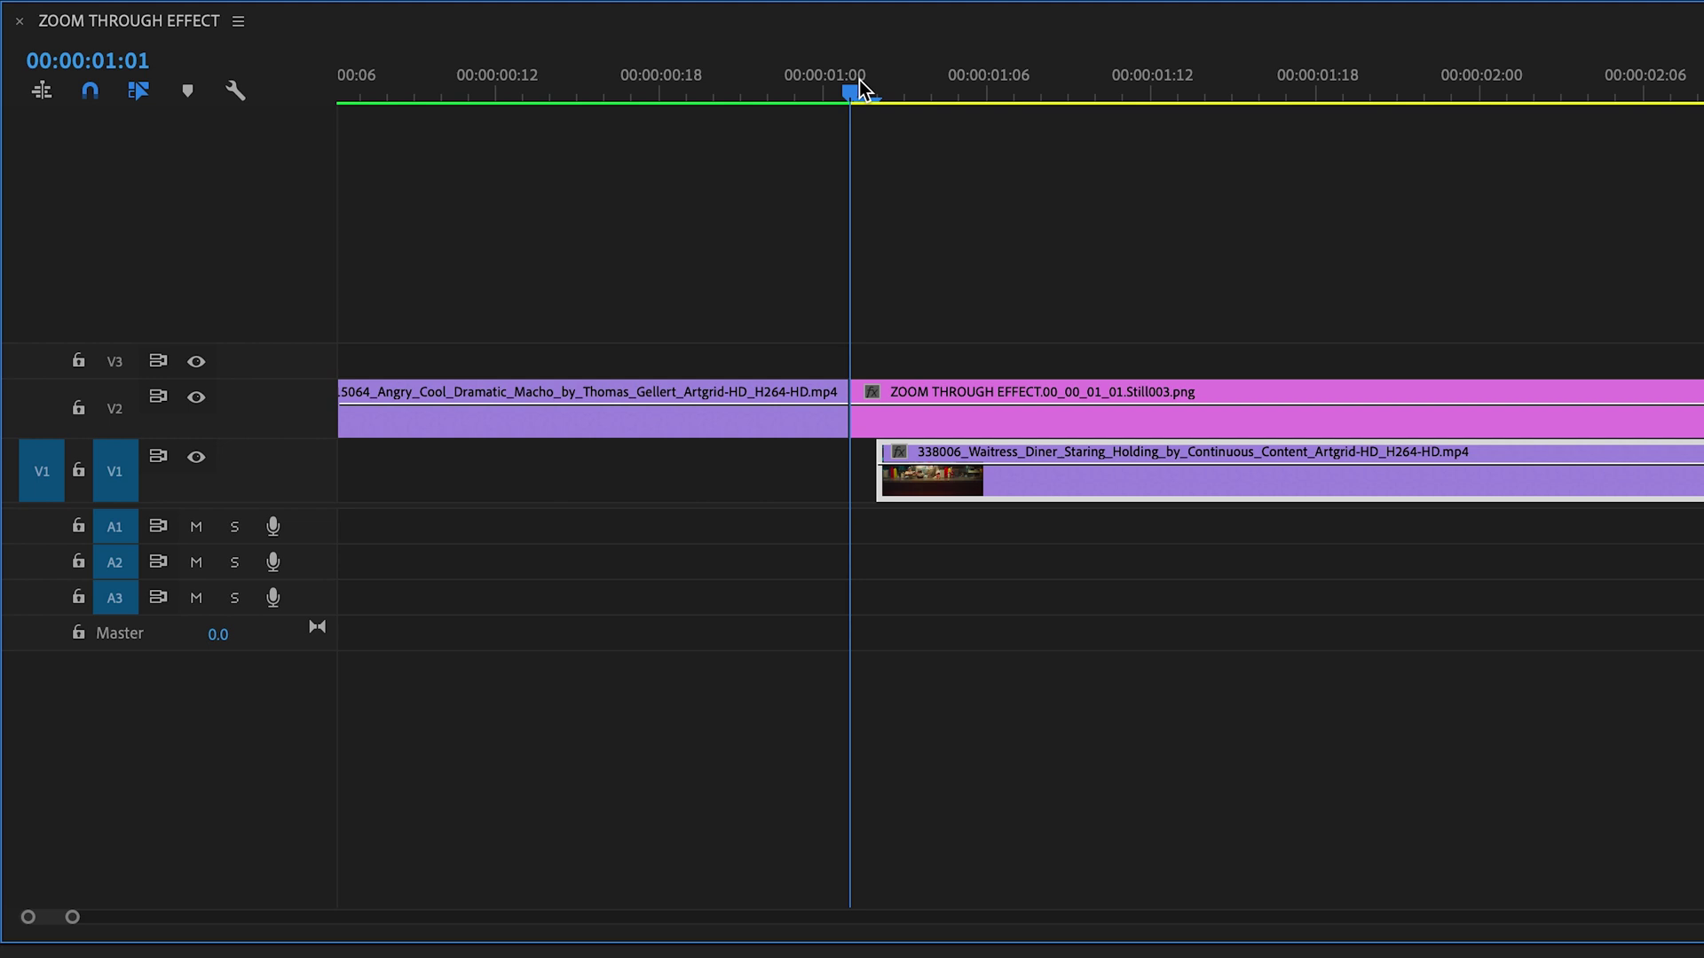
key("Right")
key("Right")
key("Right")
key("Right")
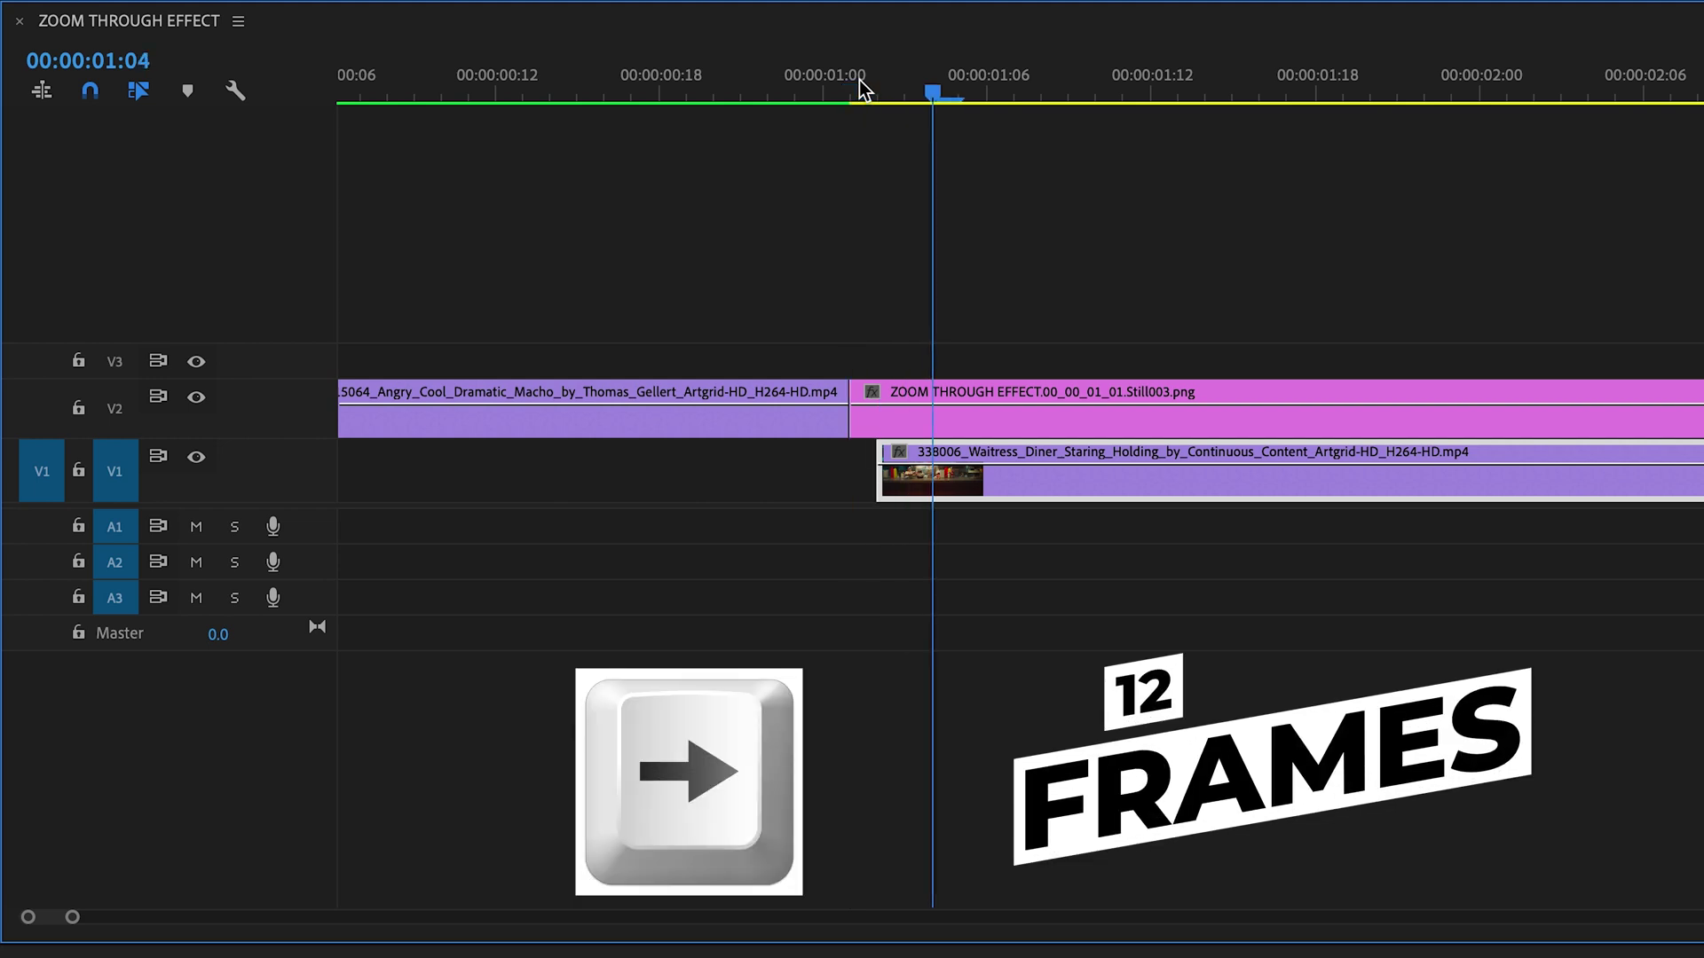
Step: Razor the still at 00:00:01:13 and delete the piece after the cut
key("Right")
key("Right")
key("Right")
key("Right")
key("Right")
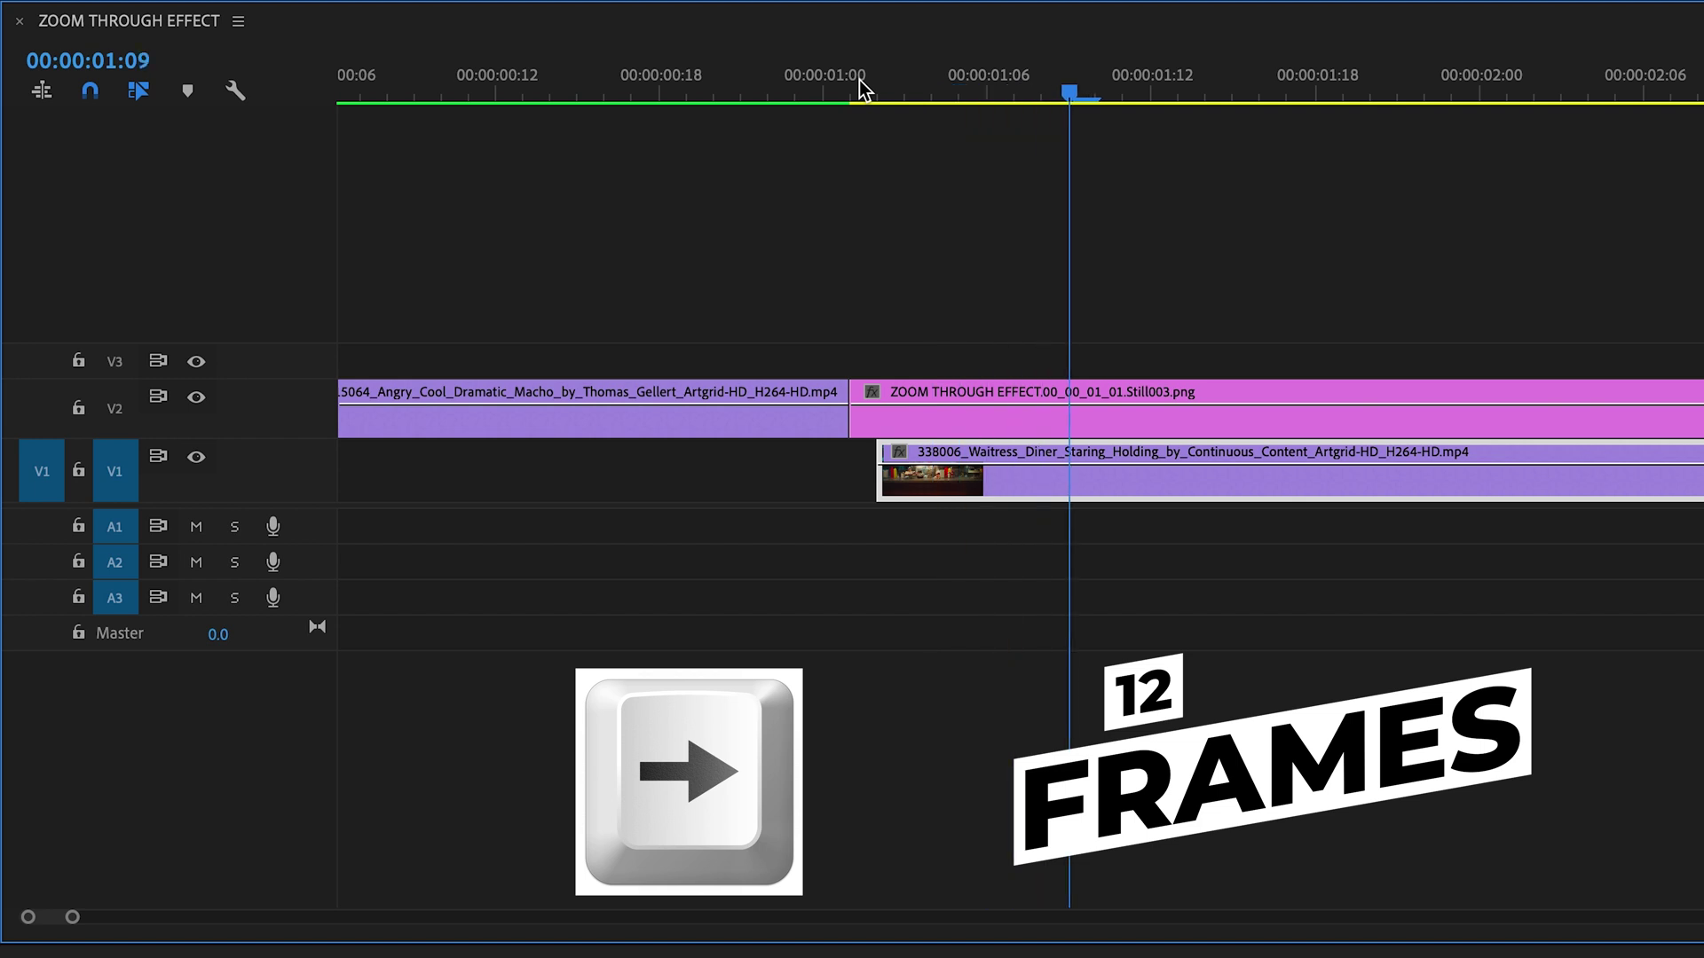
key("Right")
key("Right")
key("Right")
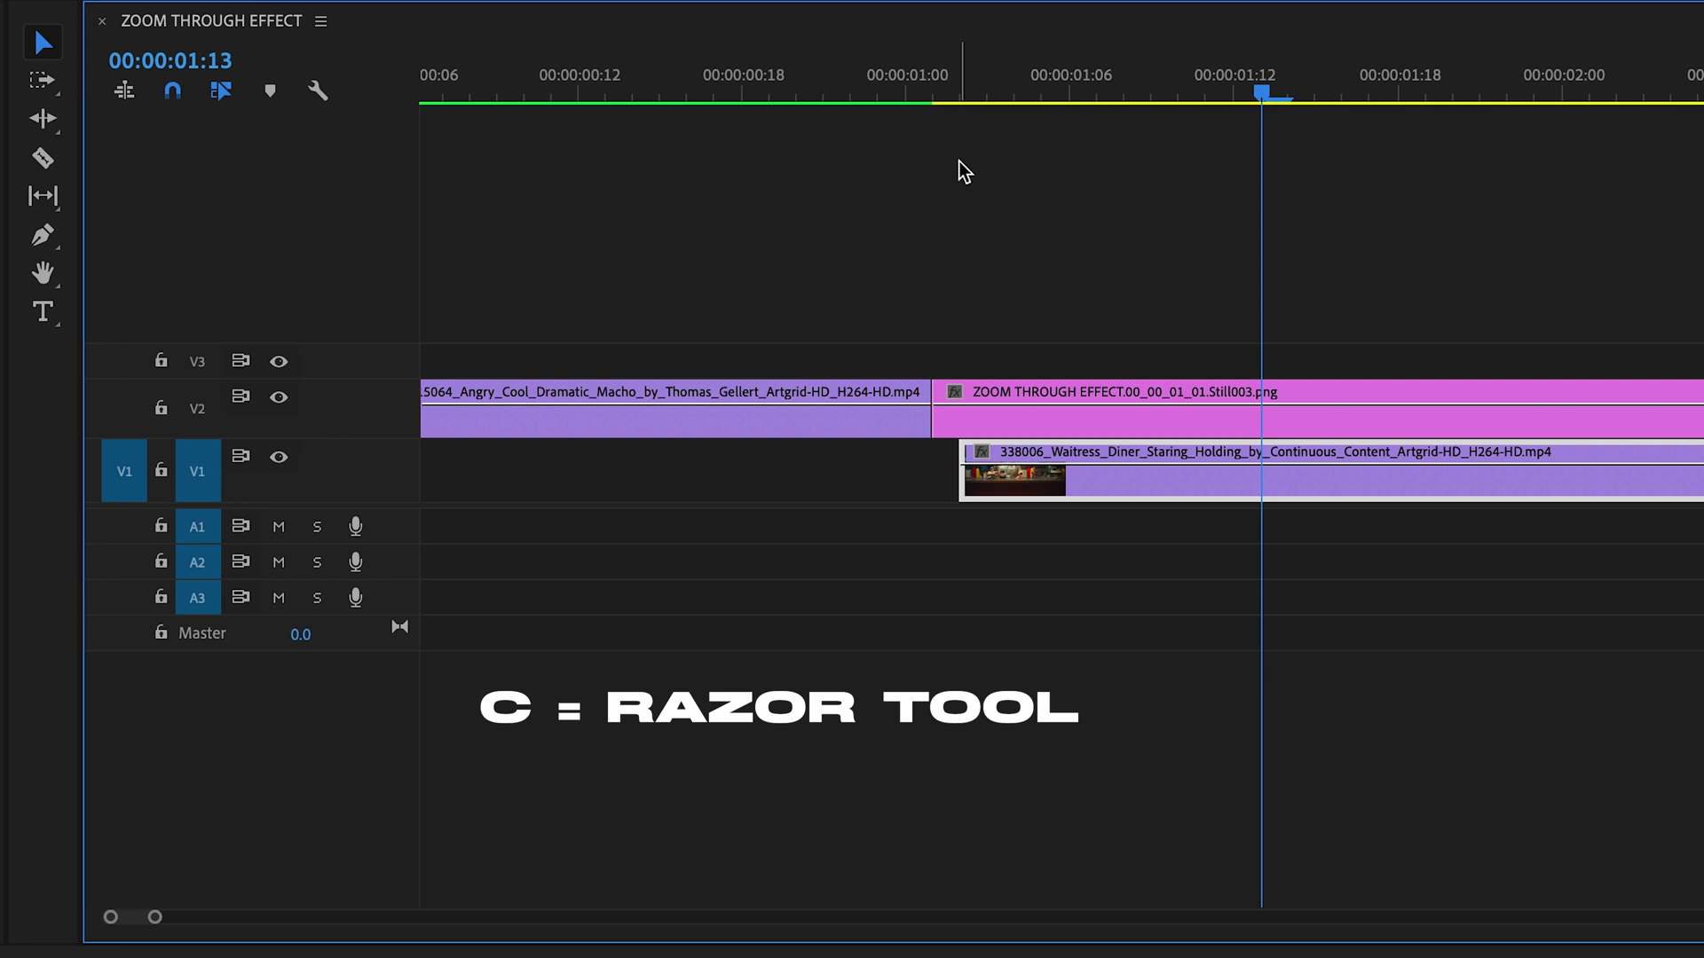
left_click(43, 158)
left_click(1264, 417)
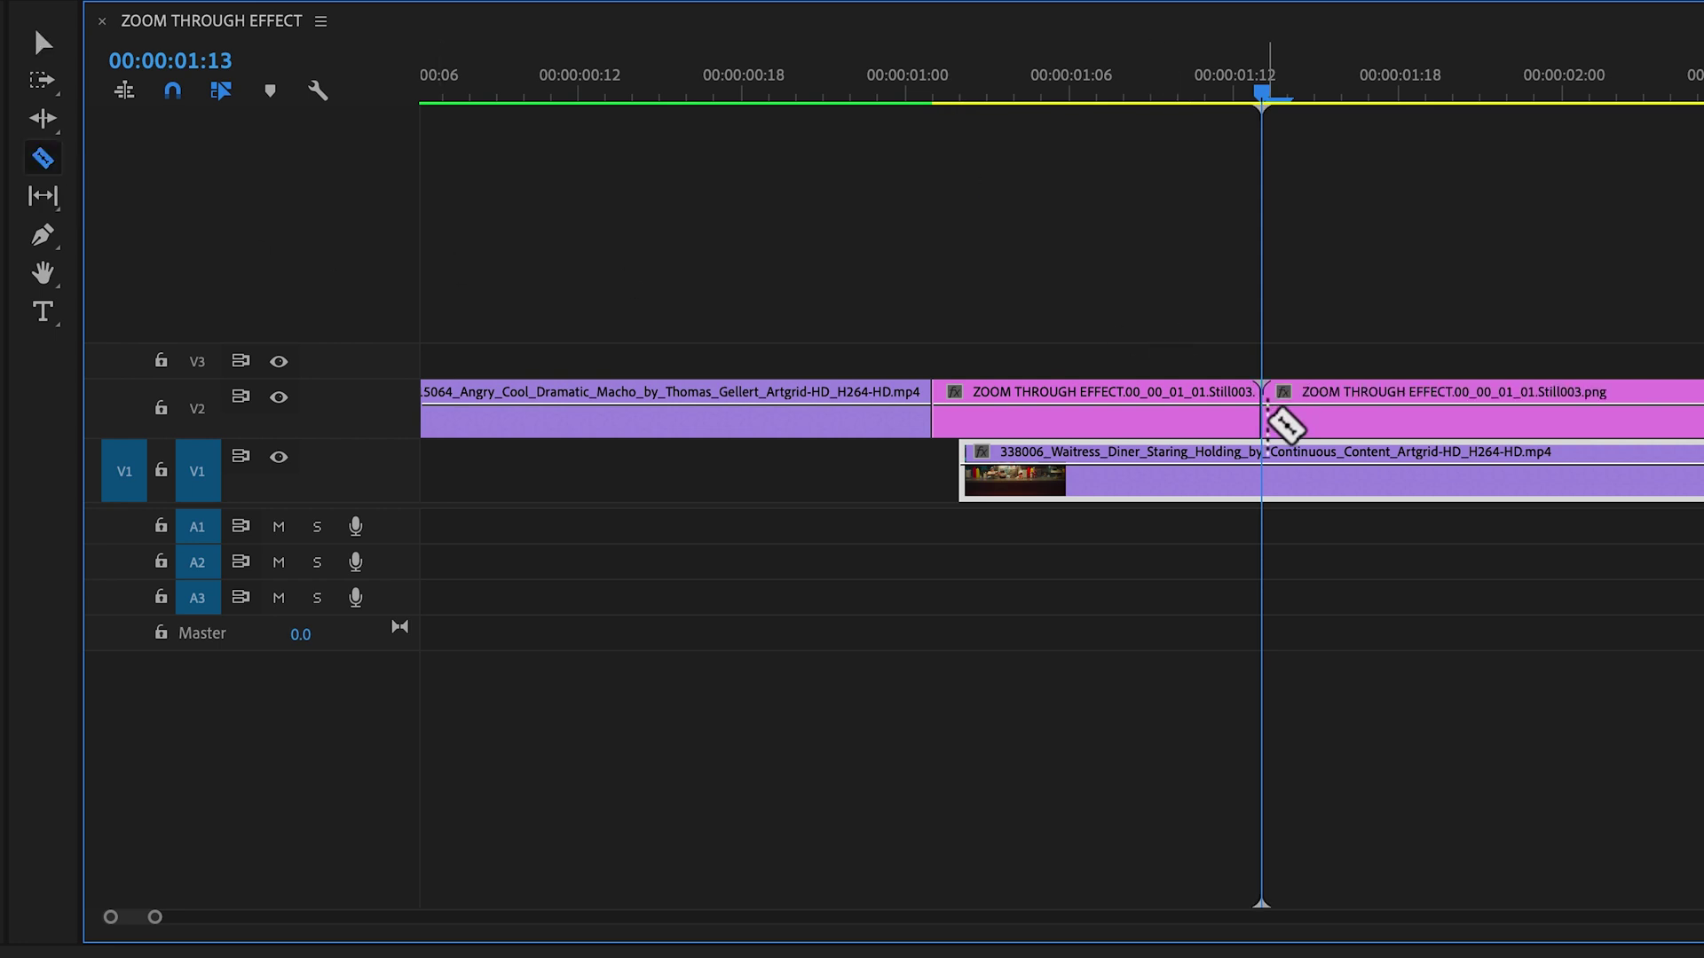
key("v")
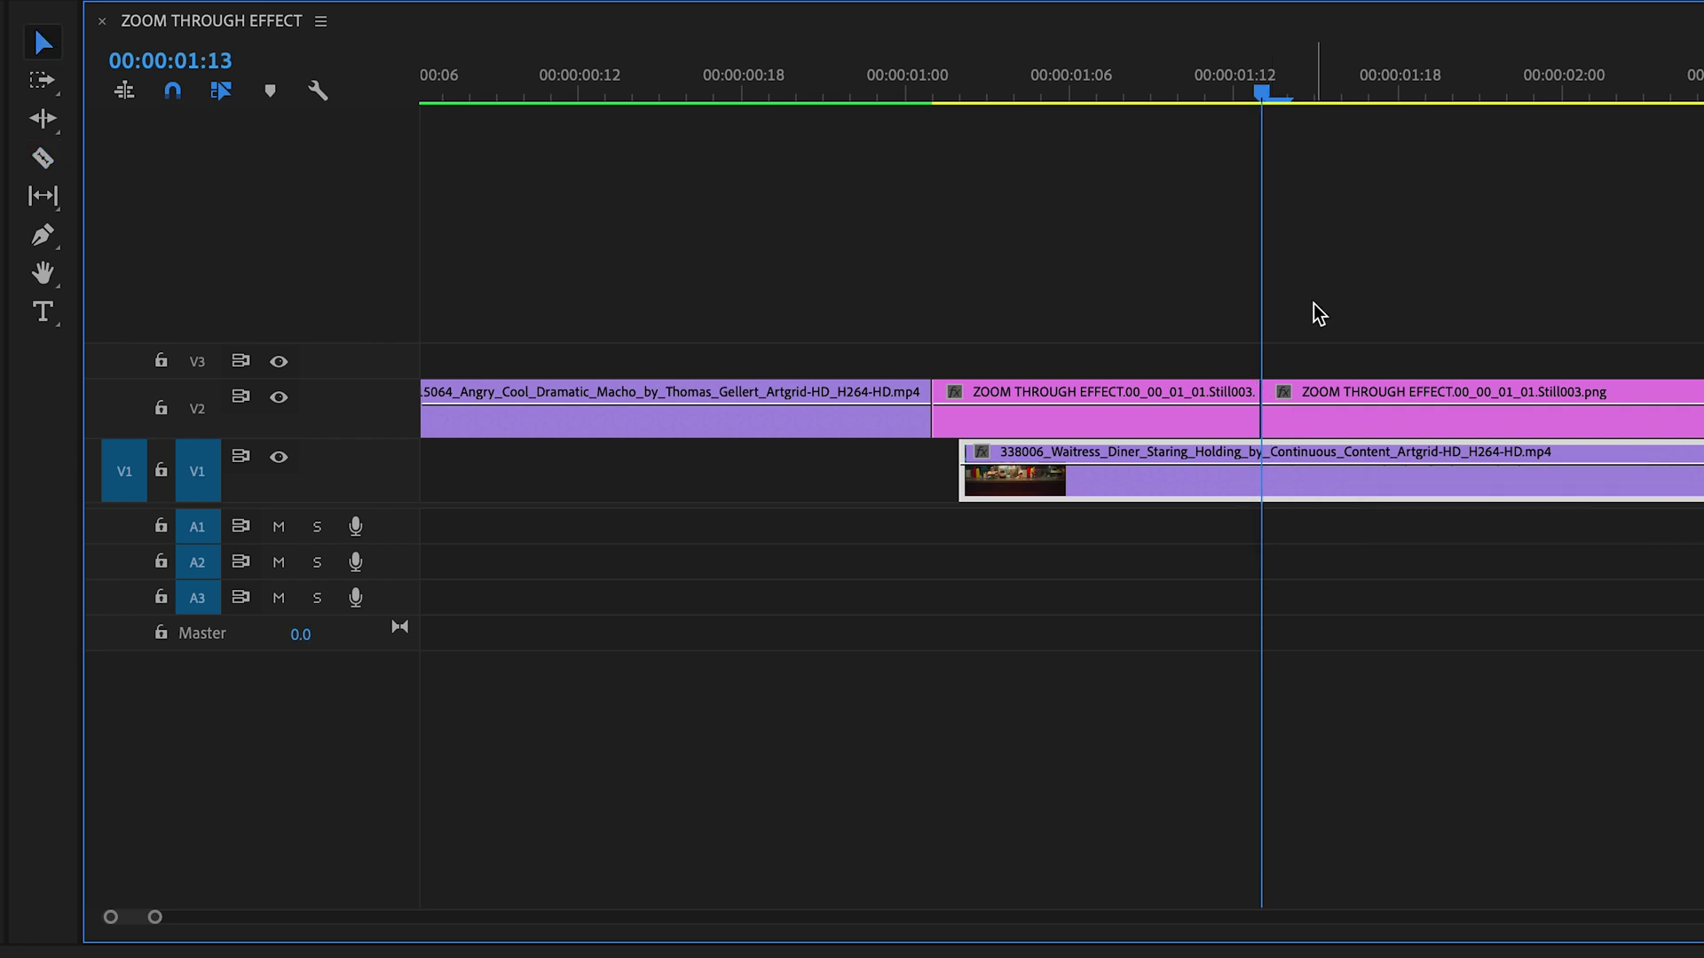
key("c")
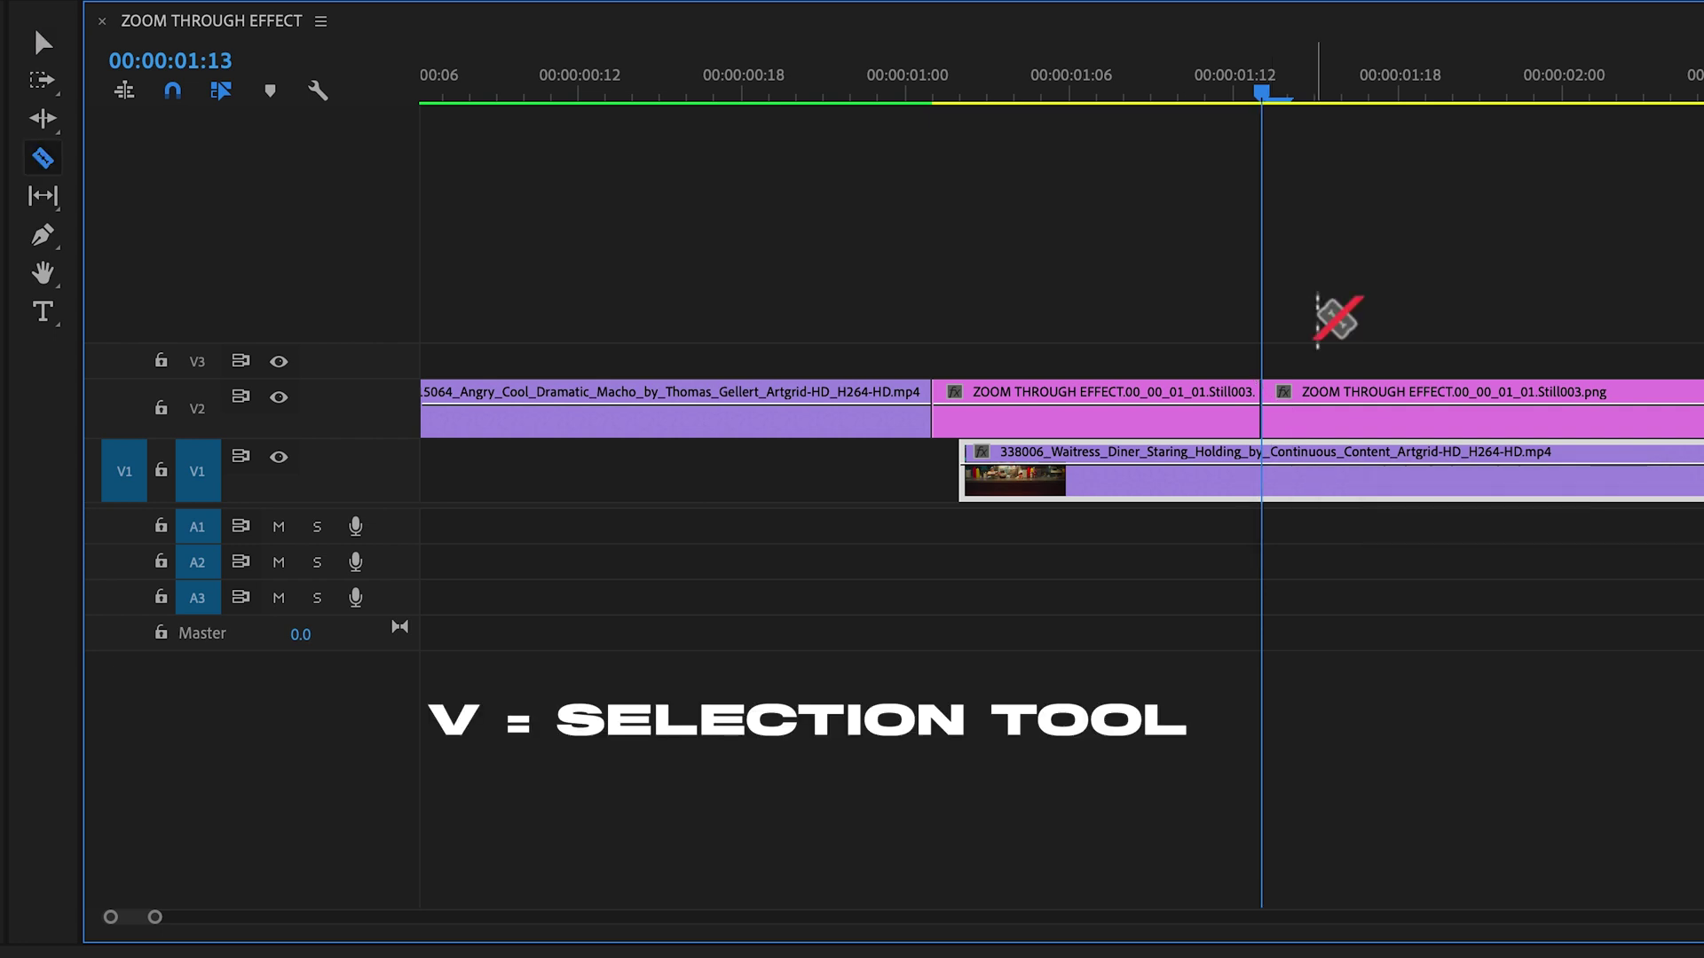
left_click(43, 48)
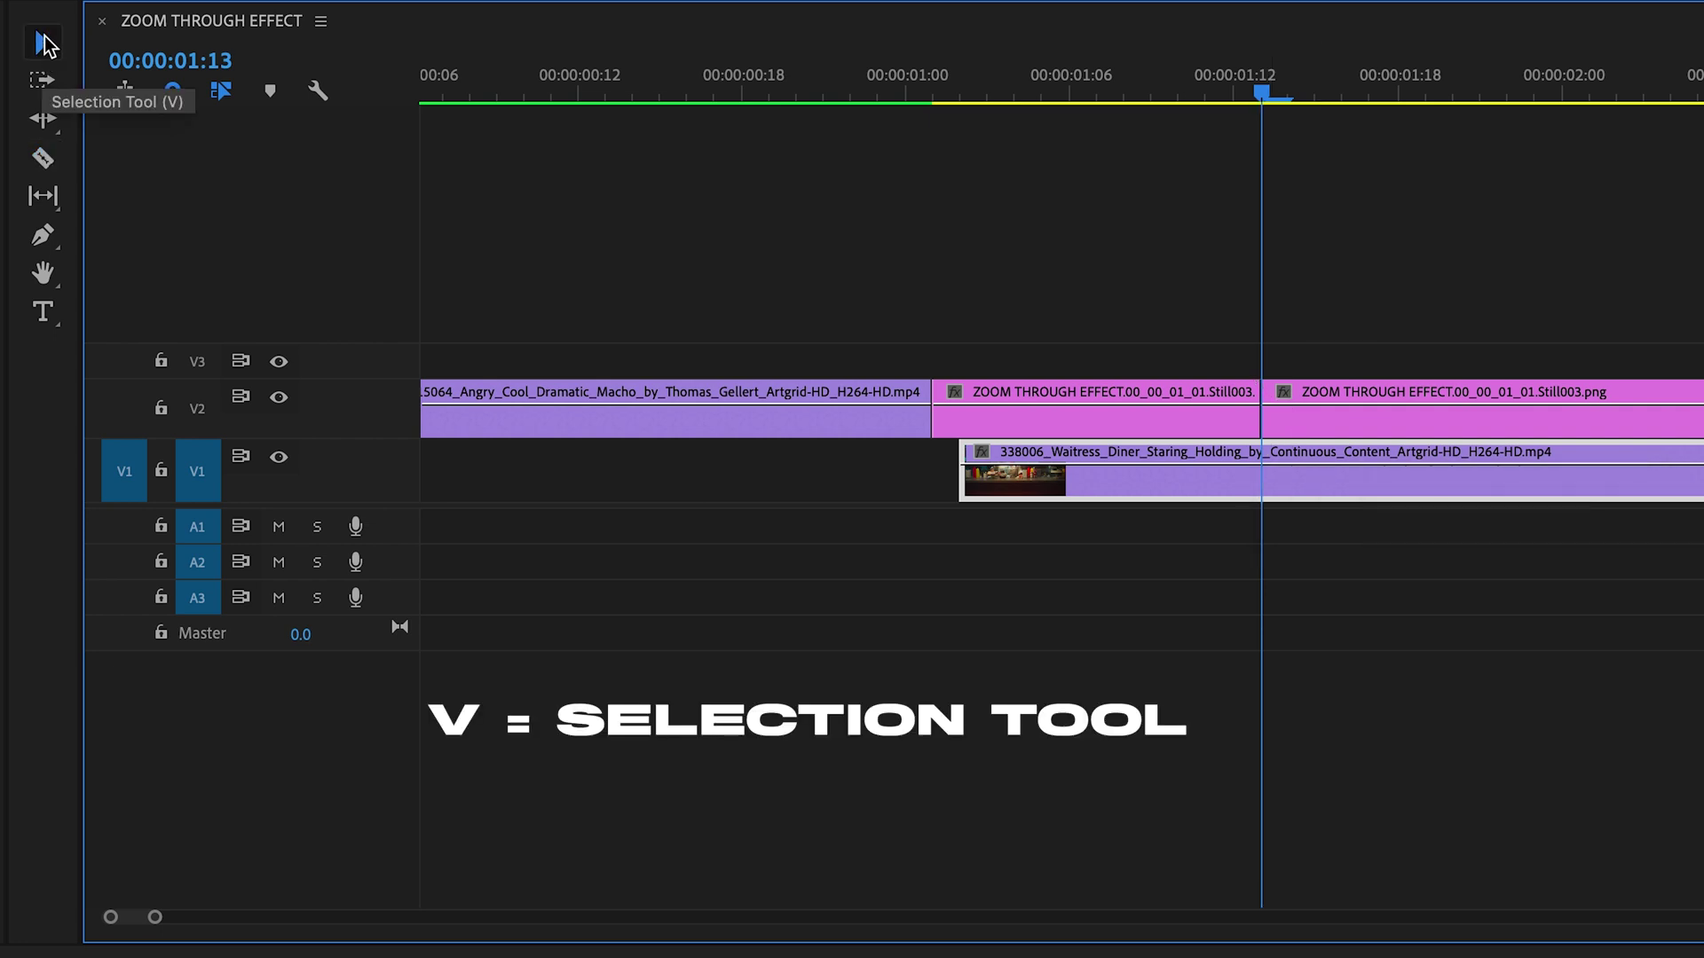
left_click(1357, 429)
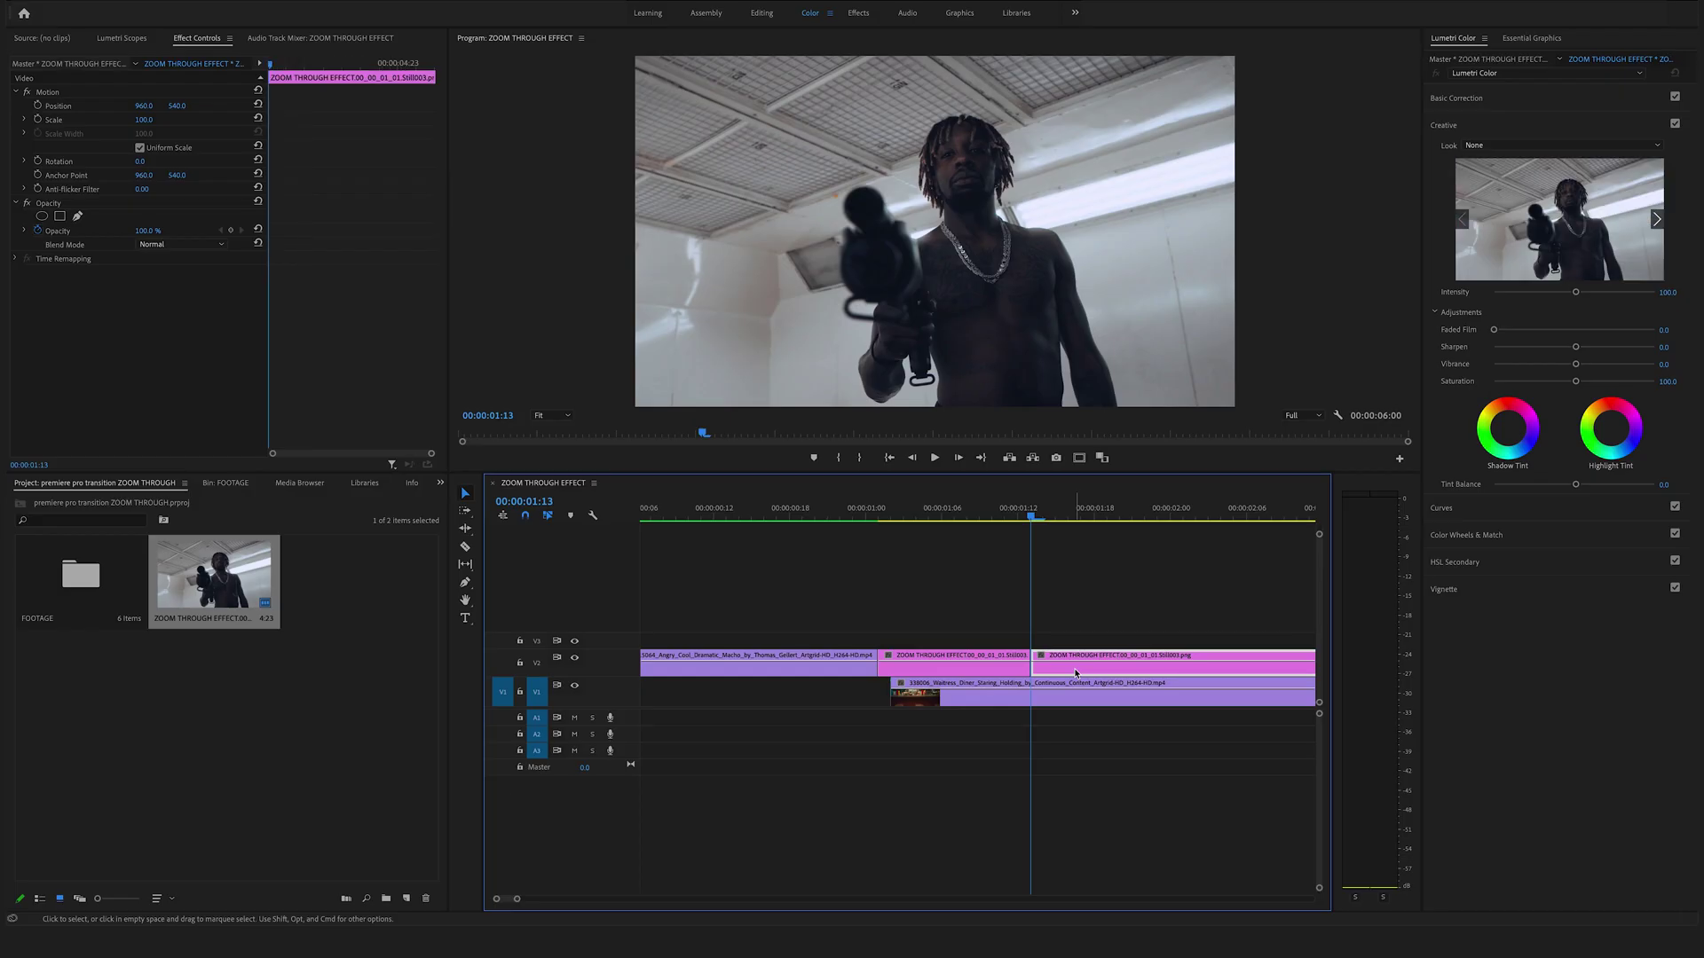
key("Delete")
left_click(934, 703)
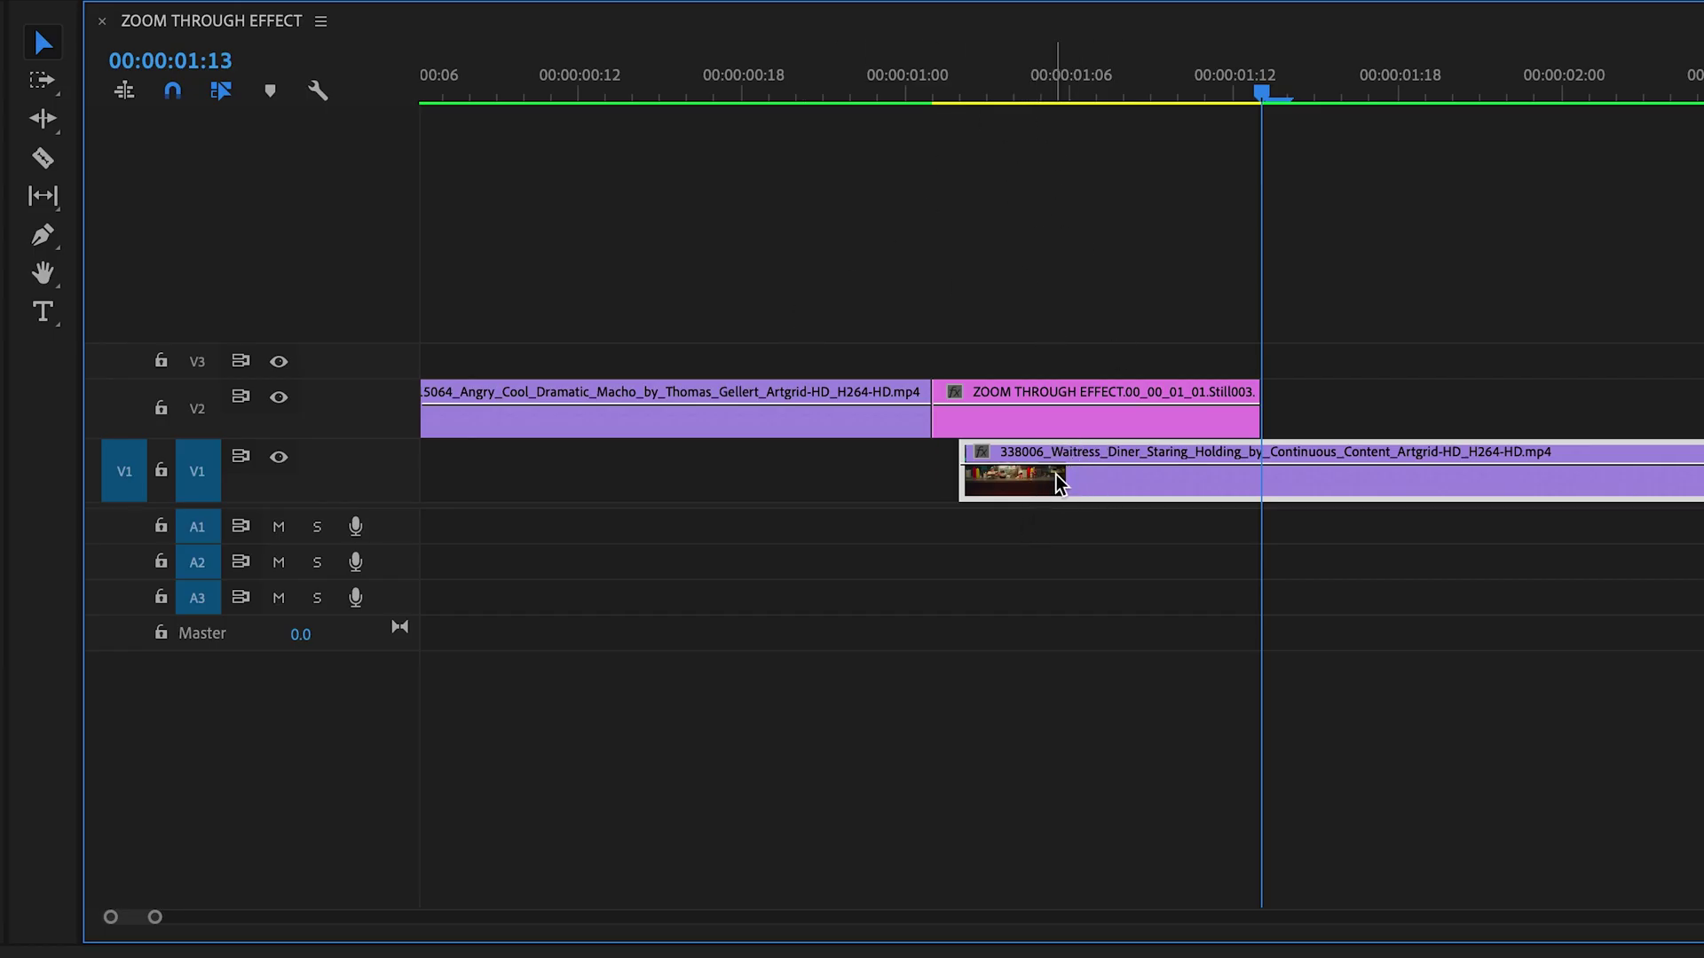
Step: Snap the diner clip to start at 00:00:01:01 and add an ellipse opacity mask to the still
left_click_drag(1056, 486, 1009, 508)
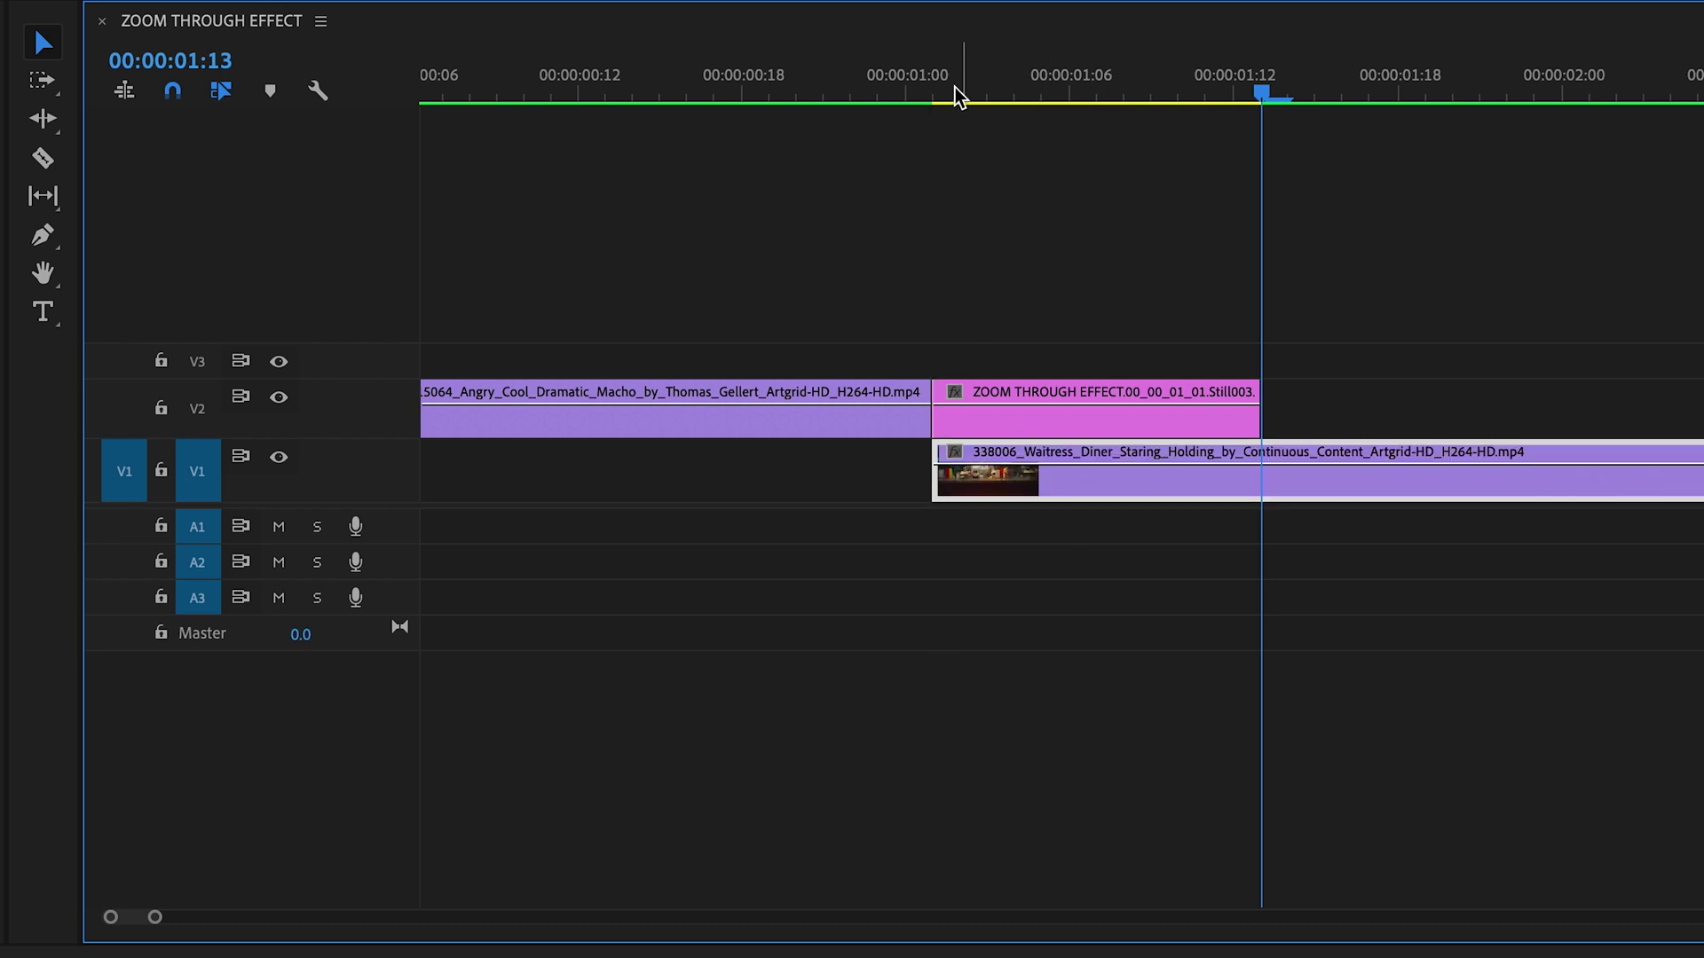
left_click(954, 90)
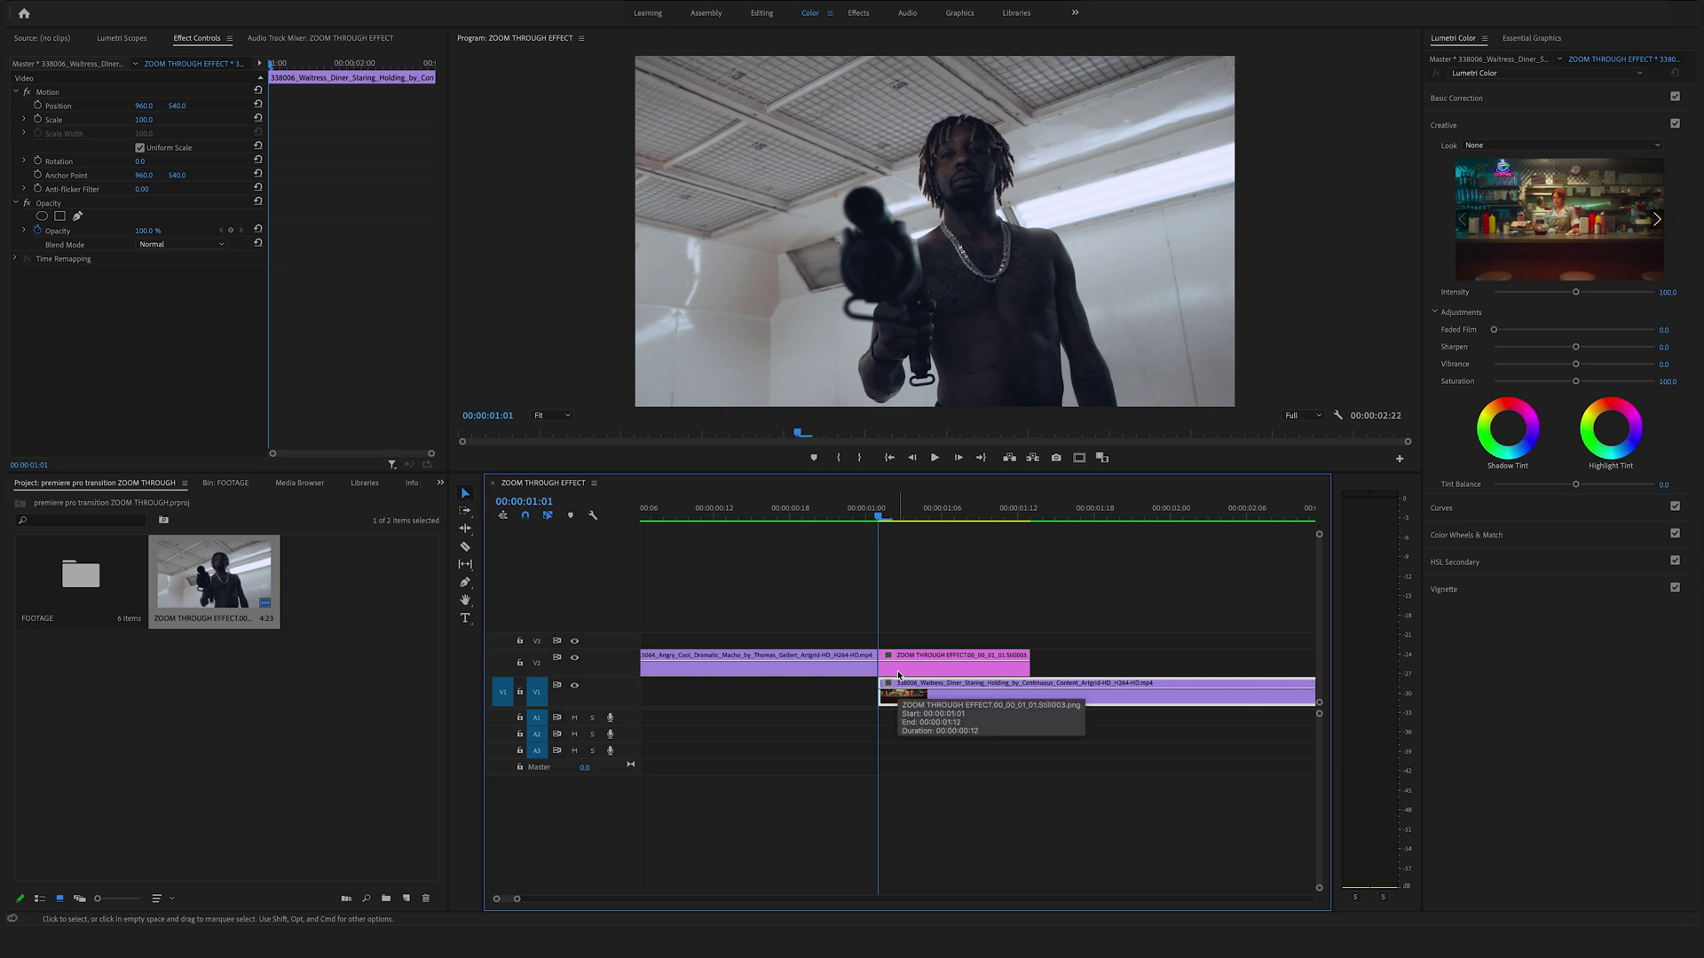
left_click(899, 670)
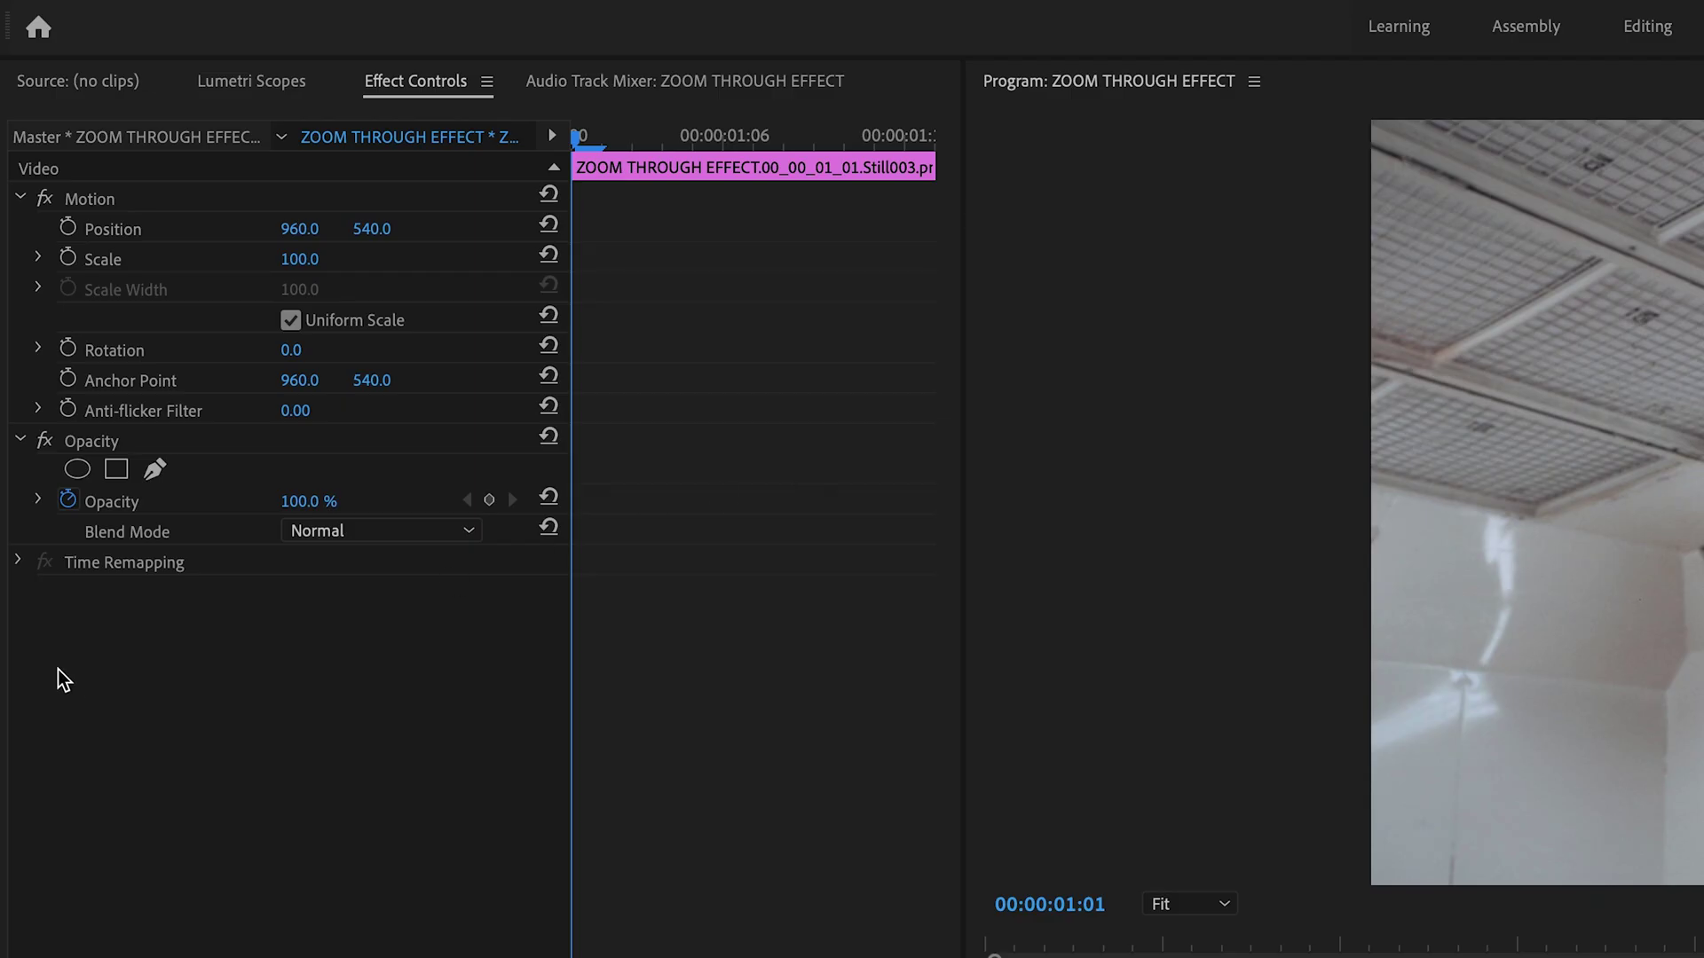
left_click(77, 471)
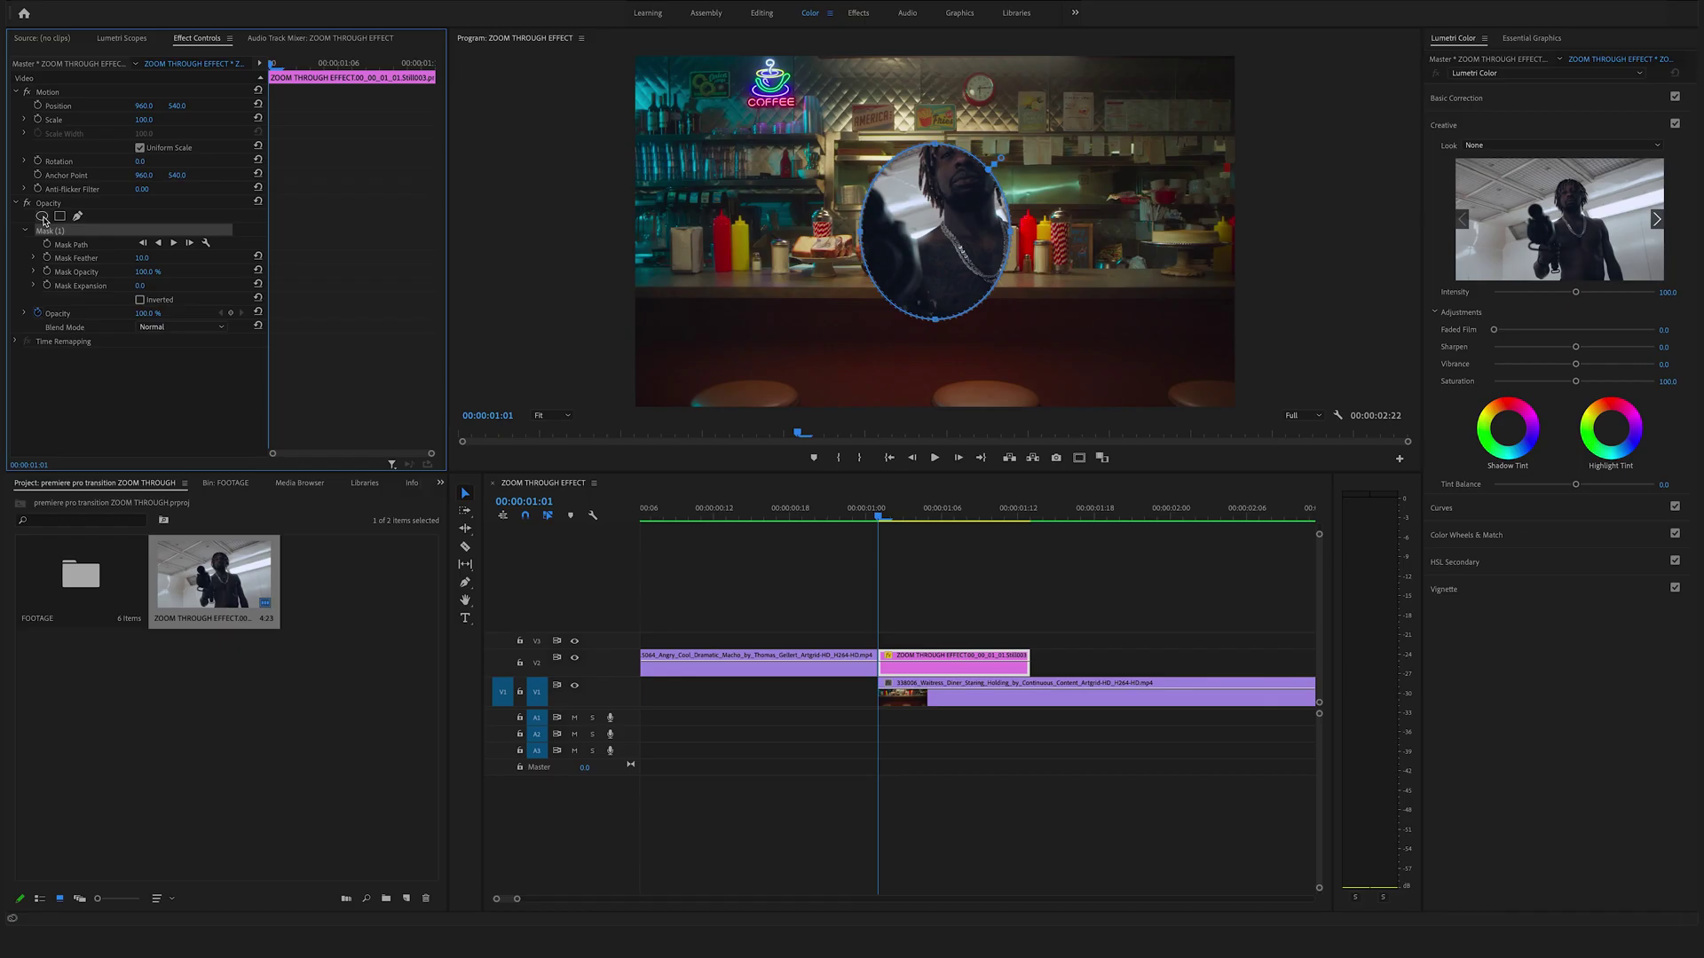
Step: Stretch and widen the ellipse mask on the still, then set it to Inverted
left_click_drag(936, 153, 944, 233)
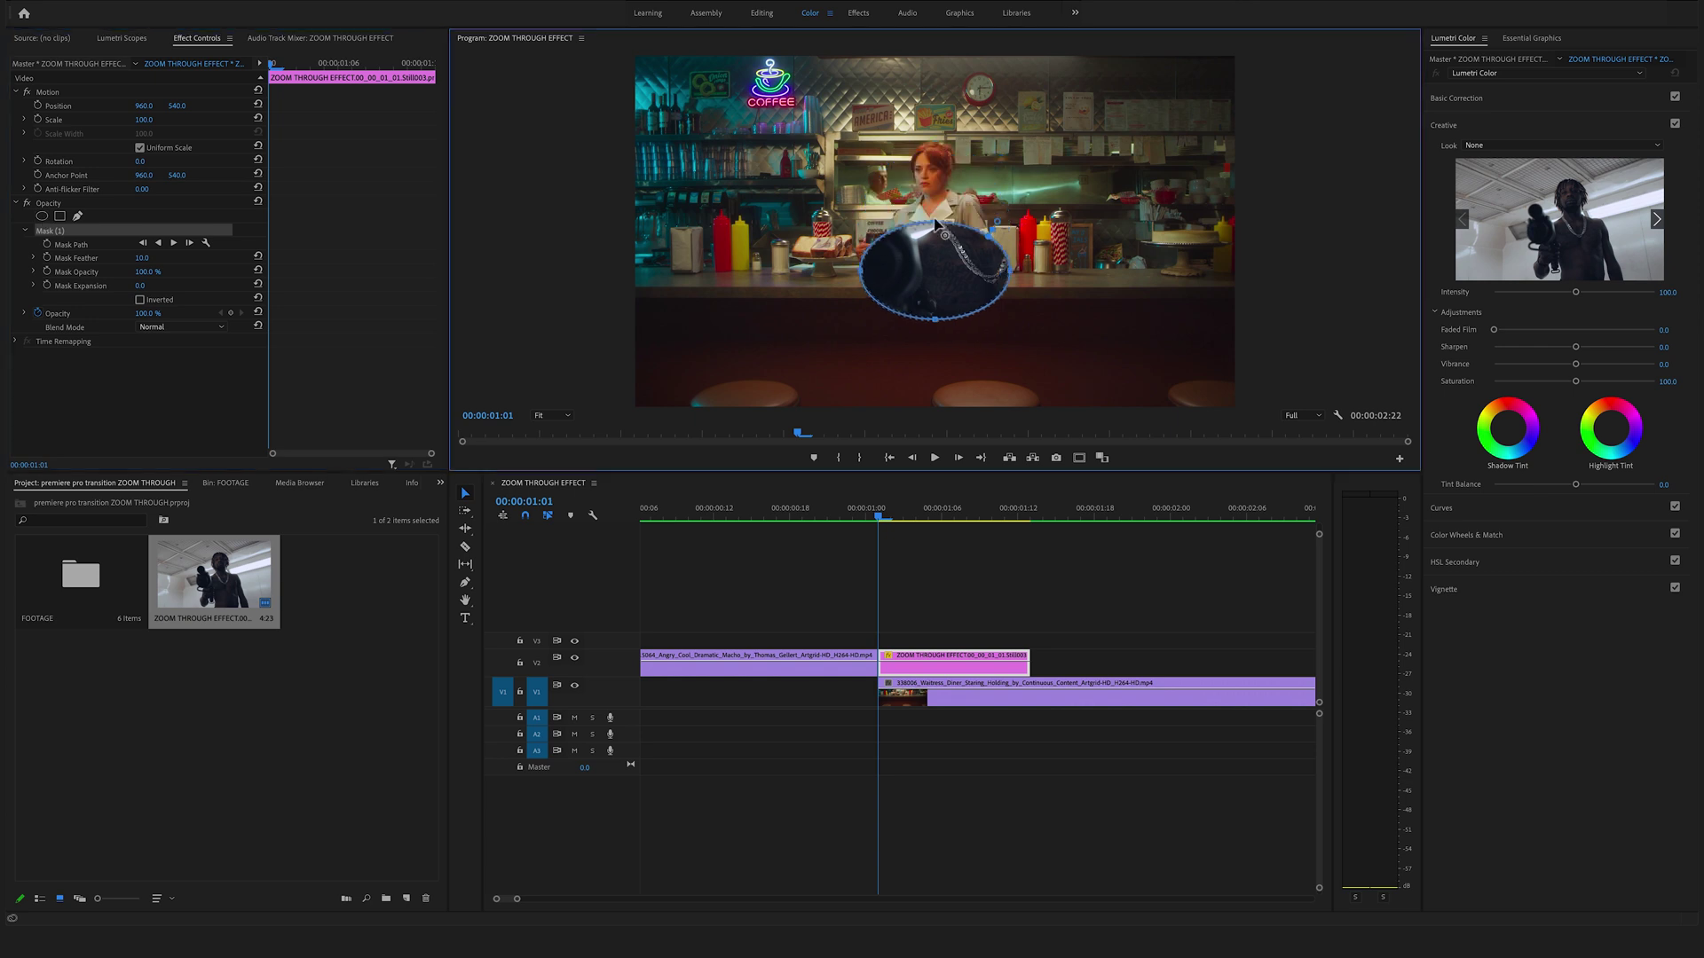
mouse_move(872, 282)
left_mouse_down()
mouse_move(818, 269)
mouse_move(845, 269)
left_mouse_up()
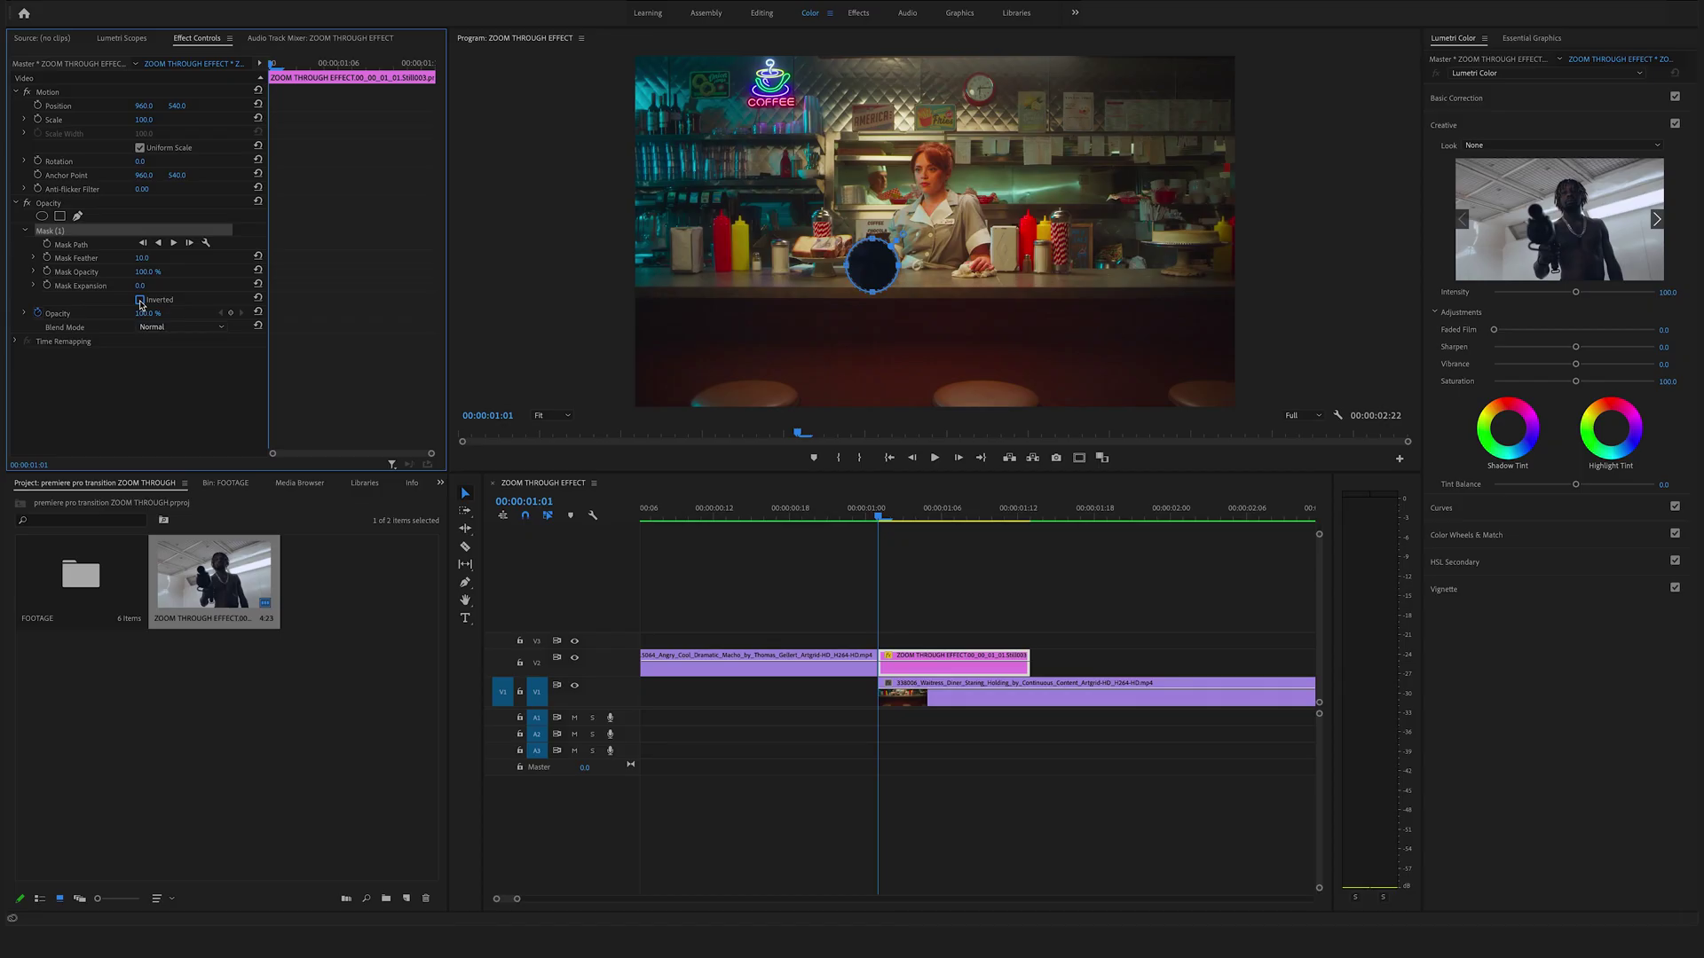
left_click(139, 300)
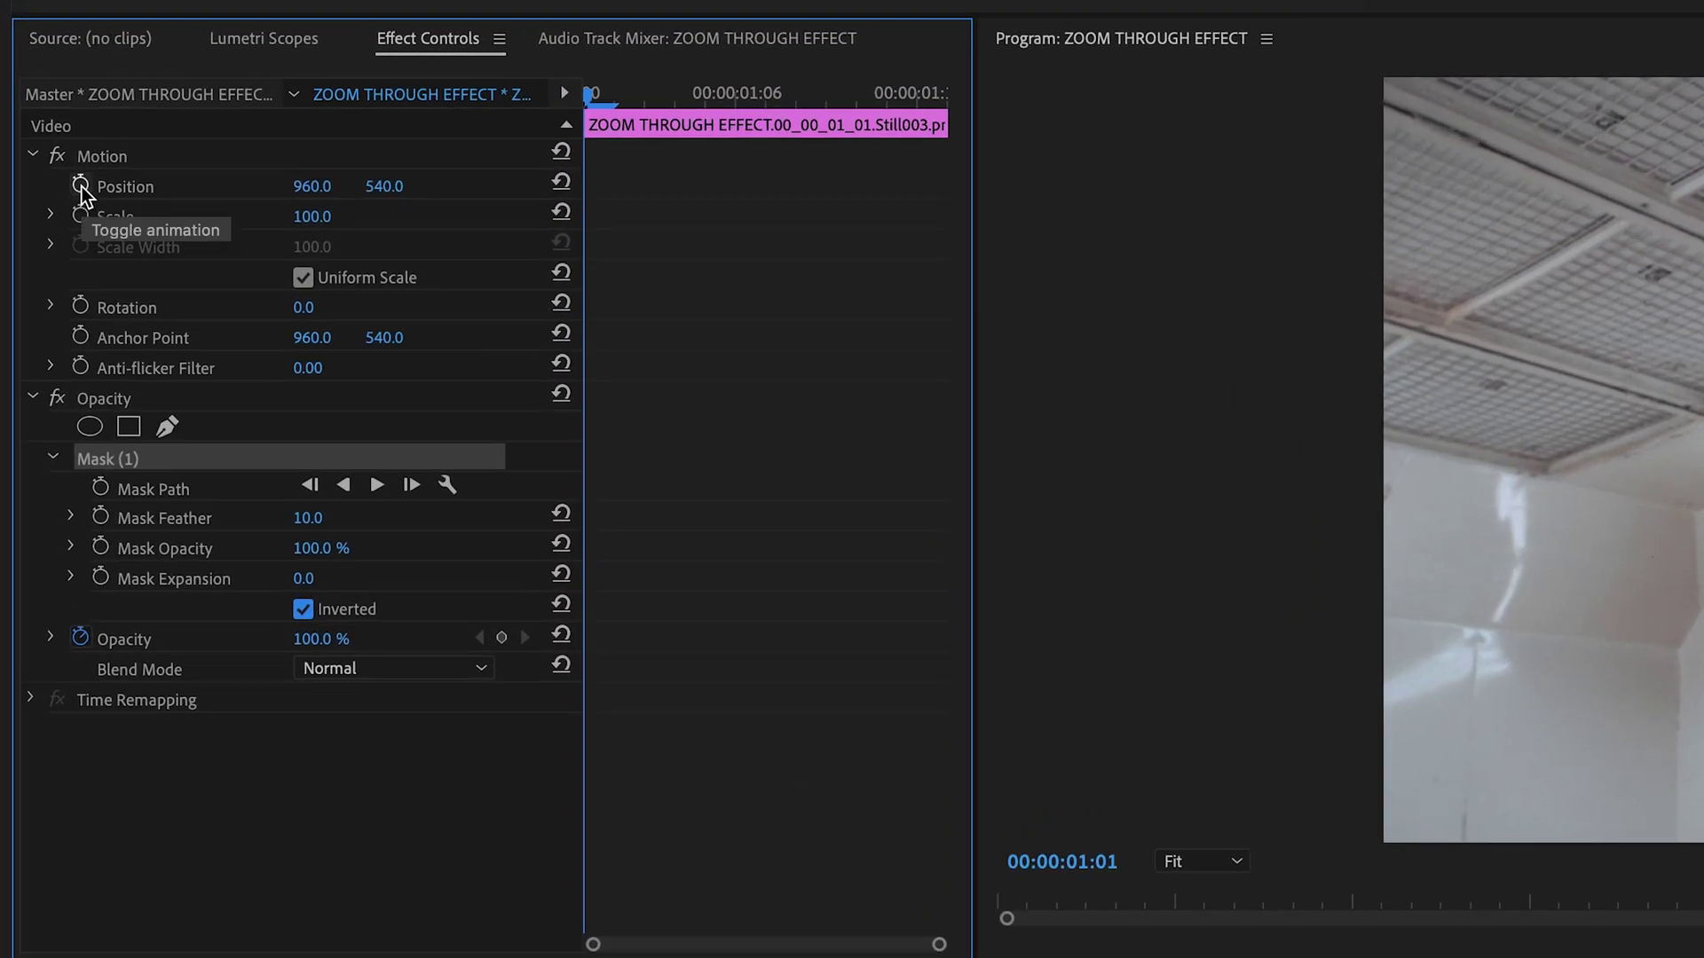
Step: Set starting Position and Scale keyframes on the still, then move the playhead later
left_click(82, 186)
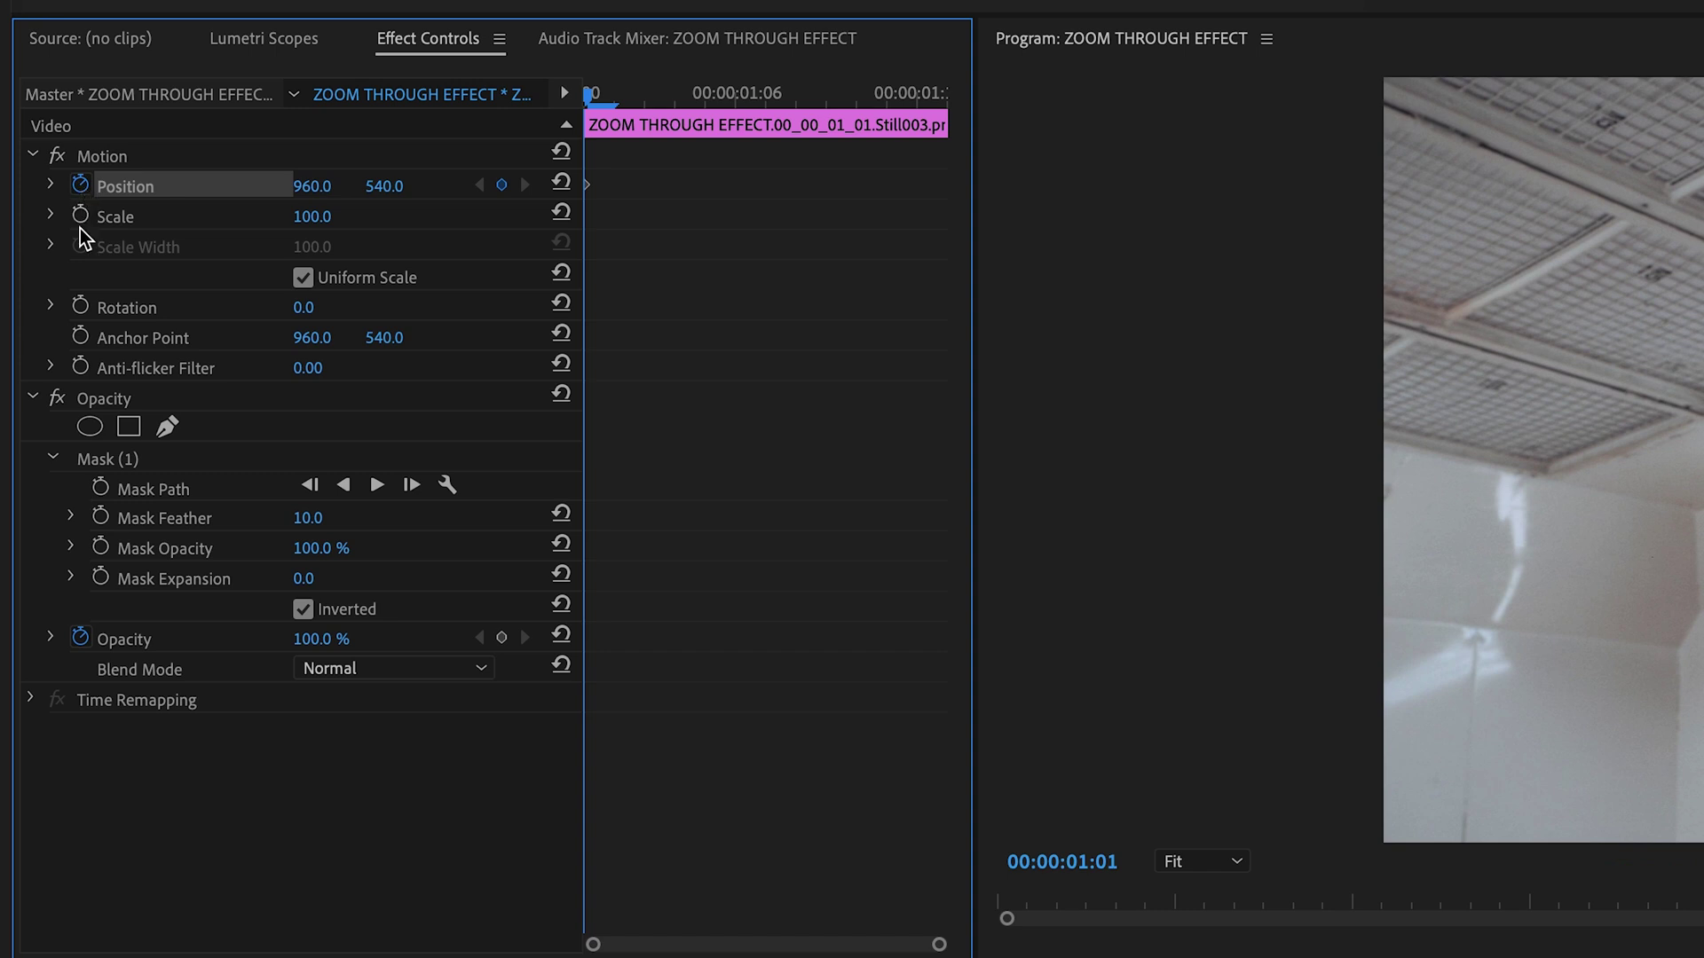
left_click(80, 219)
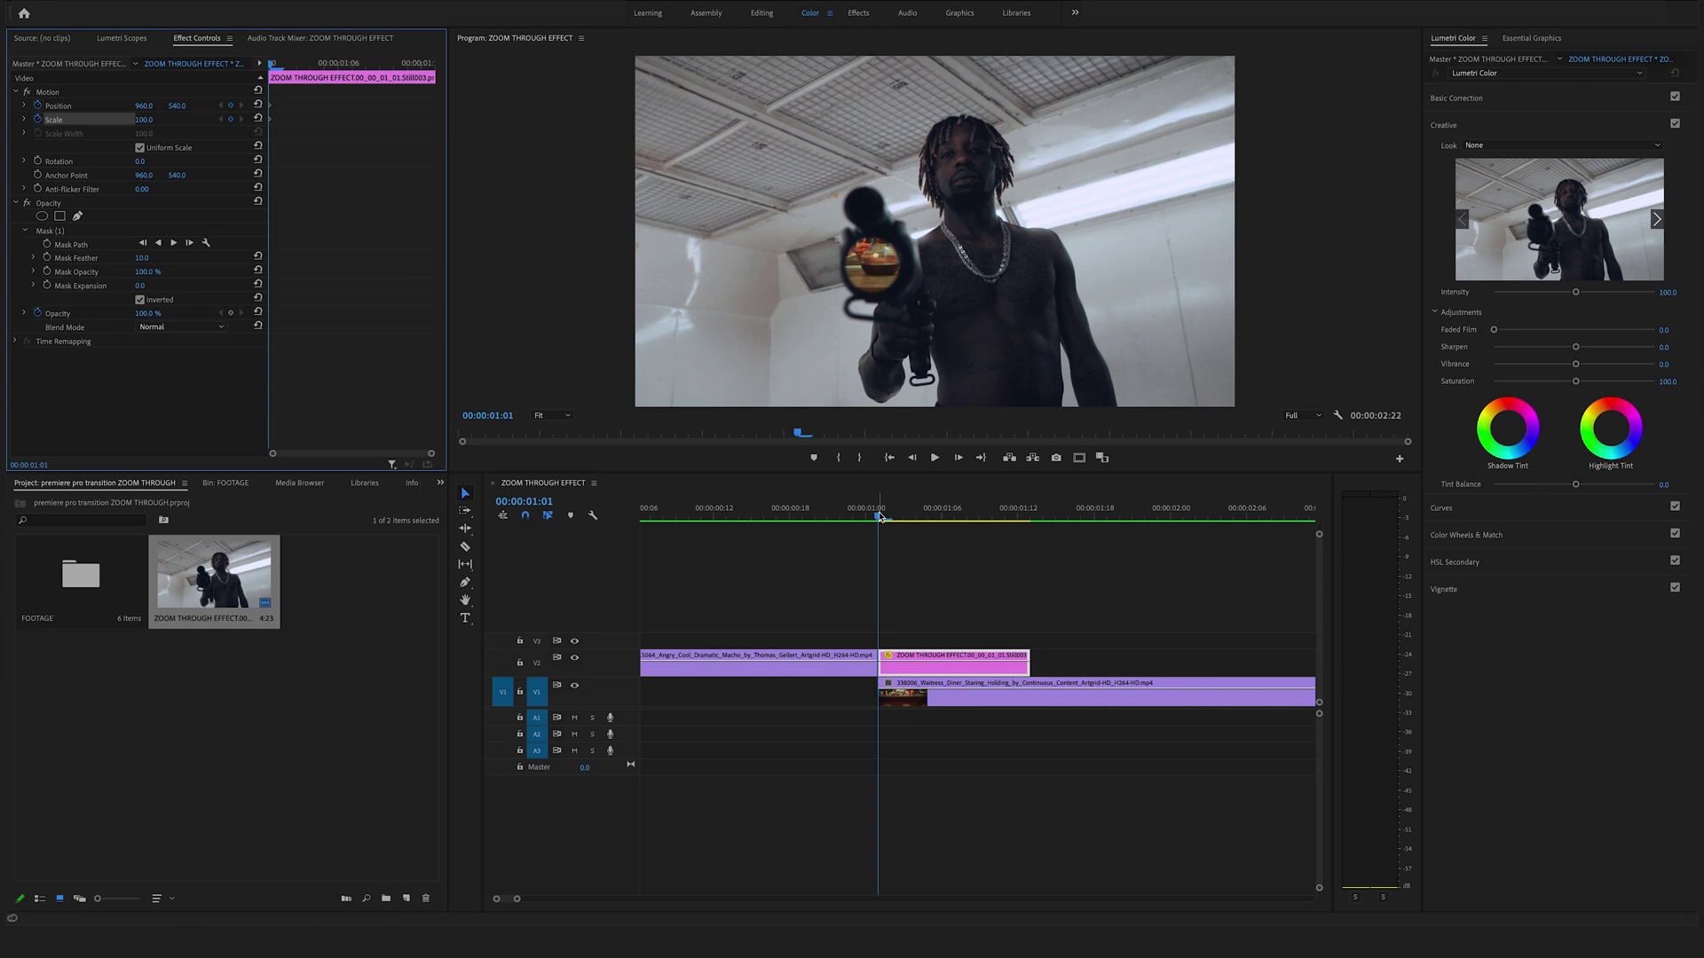
left_click_drag(880, 517, 1021, 516)
left_click(1010, 672)
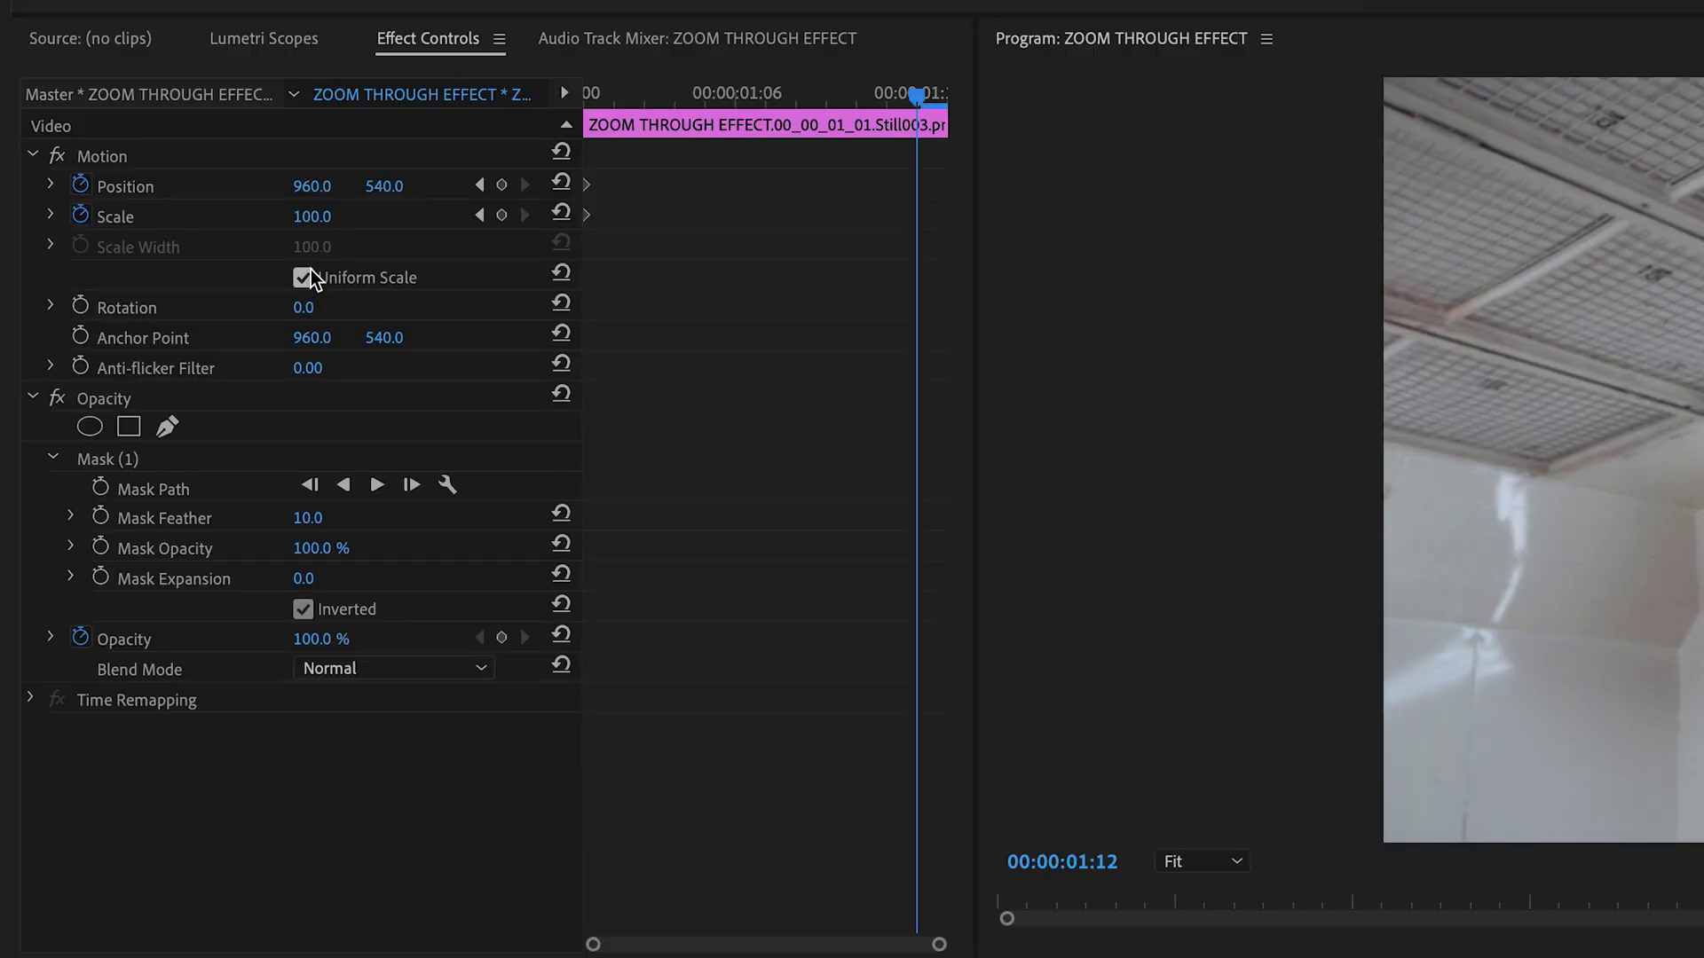
Step: Raise Scale to 1470 and shift Position until the diner counter fills the frame
left_click_drag(314, 233, 533, 233)
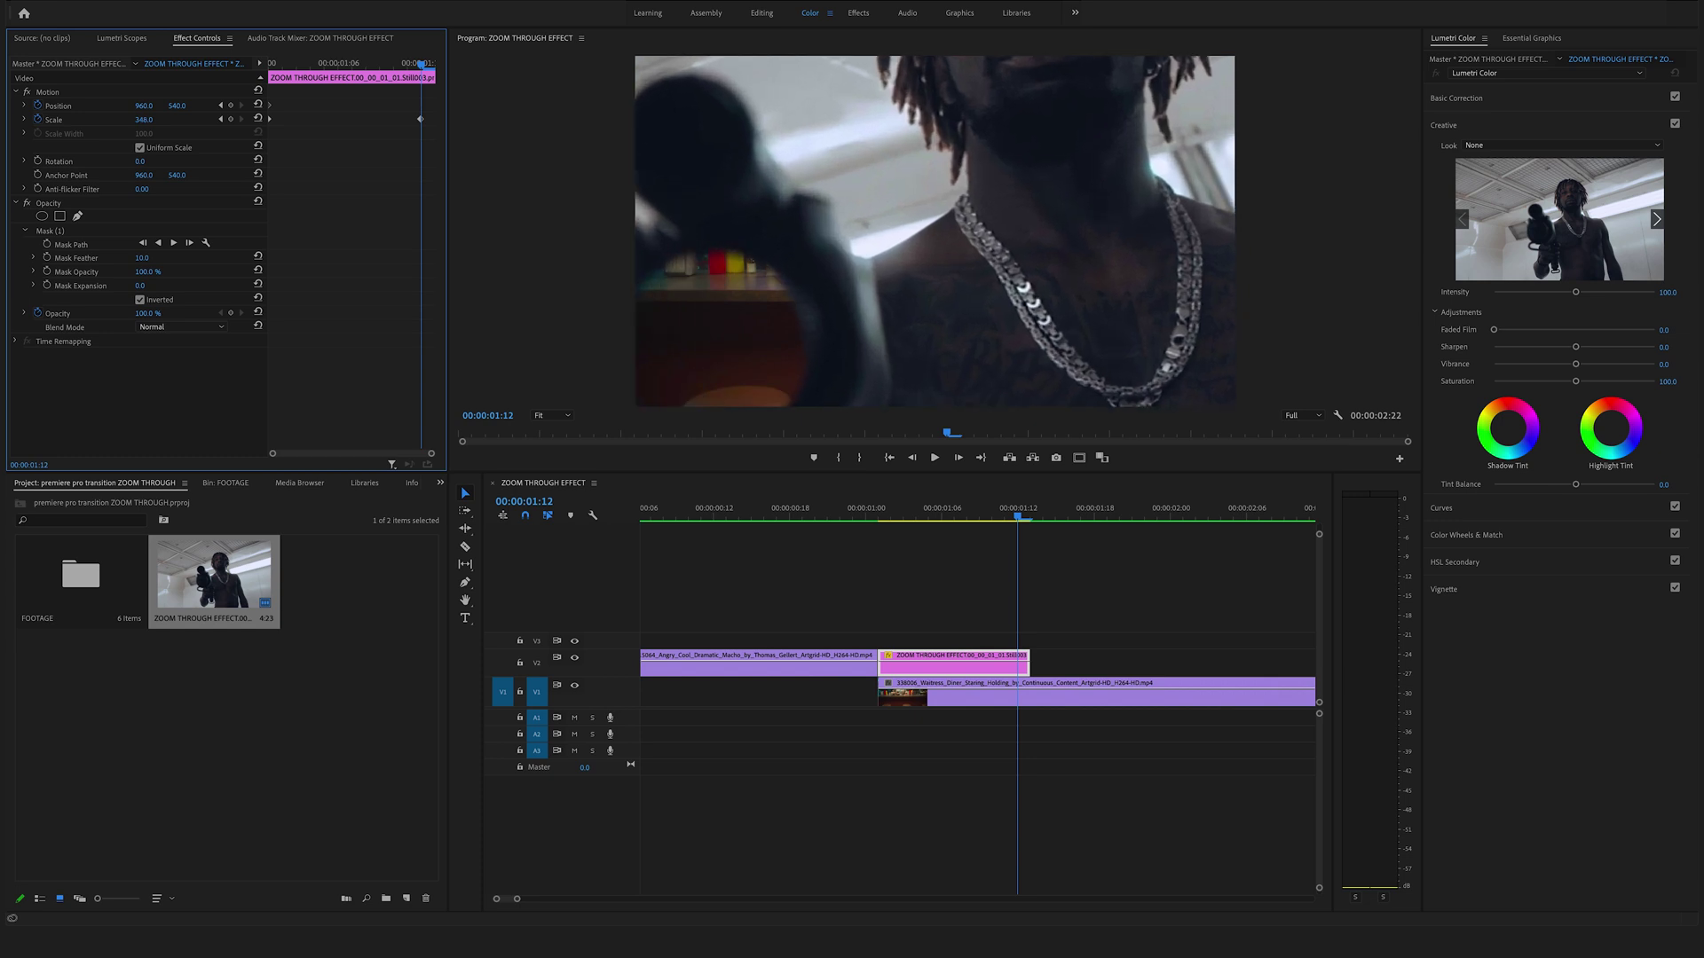
left_click_drag(144, 119, 26, 106)
key("ctrl+z")
left_click(144, 118)
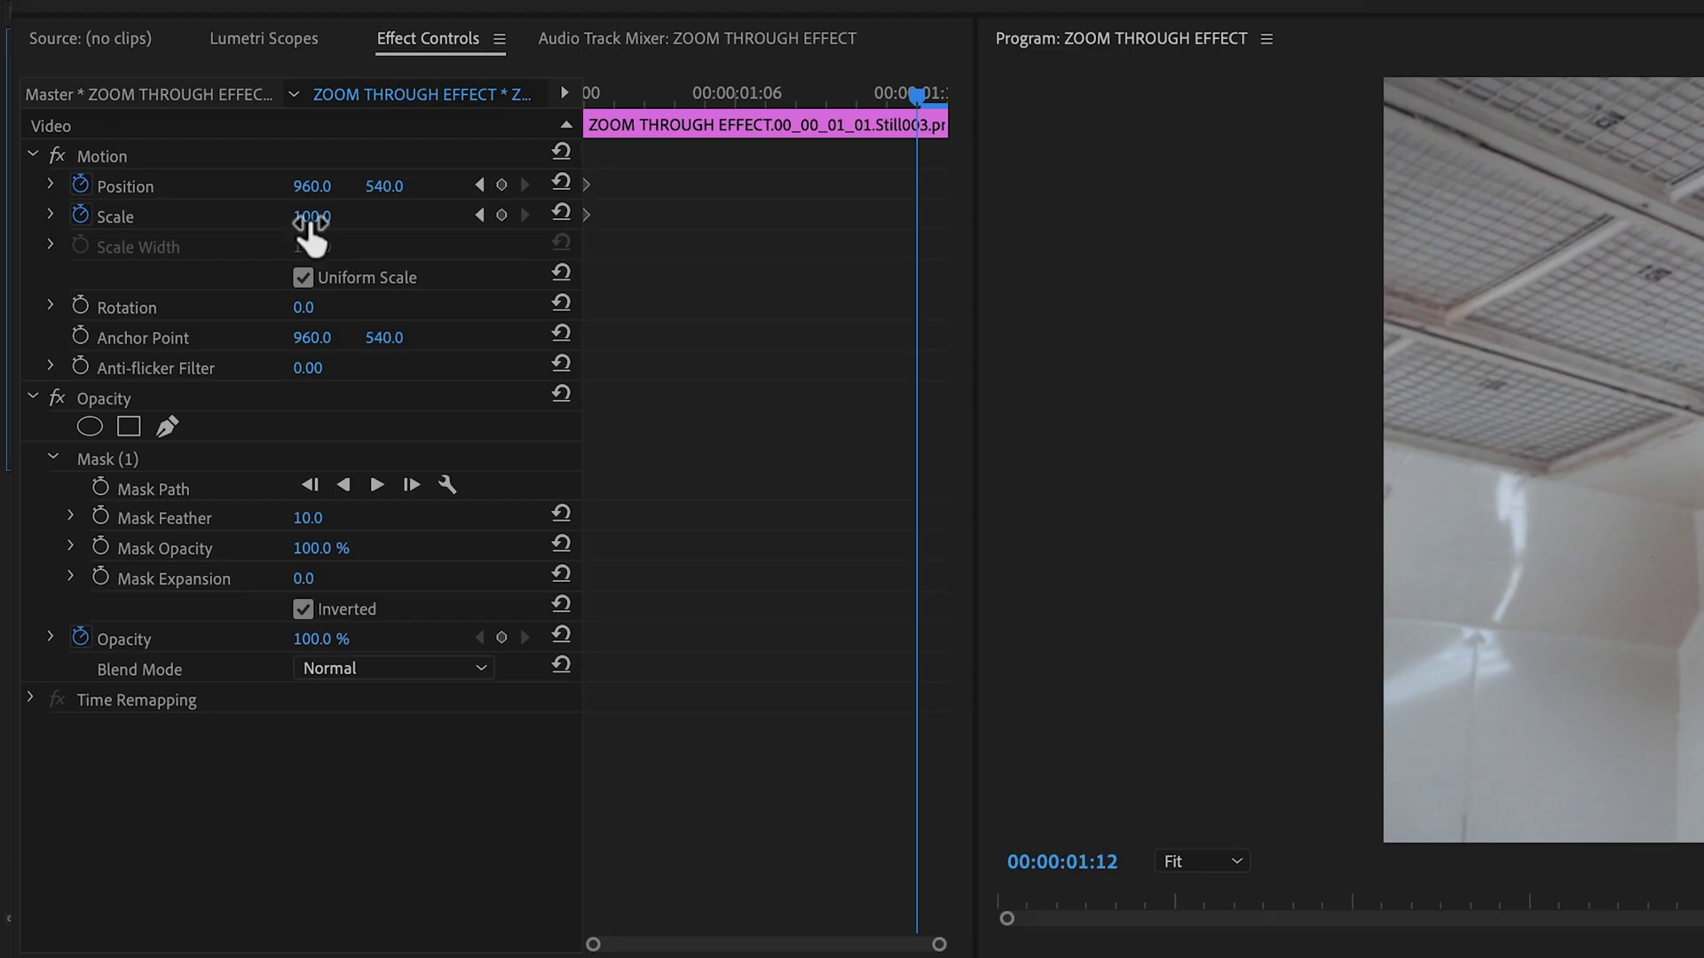
type("171")
key("Return")
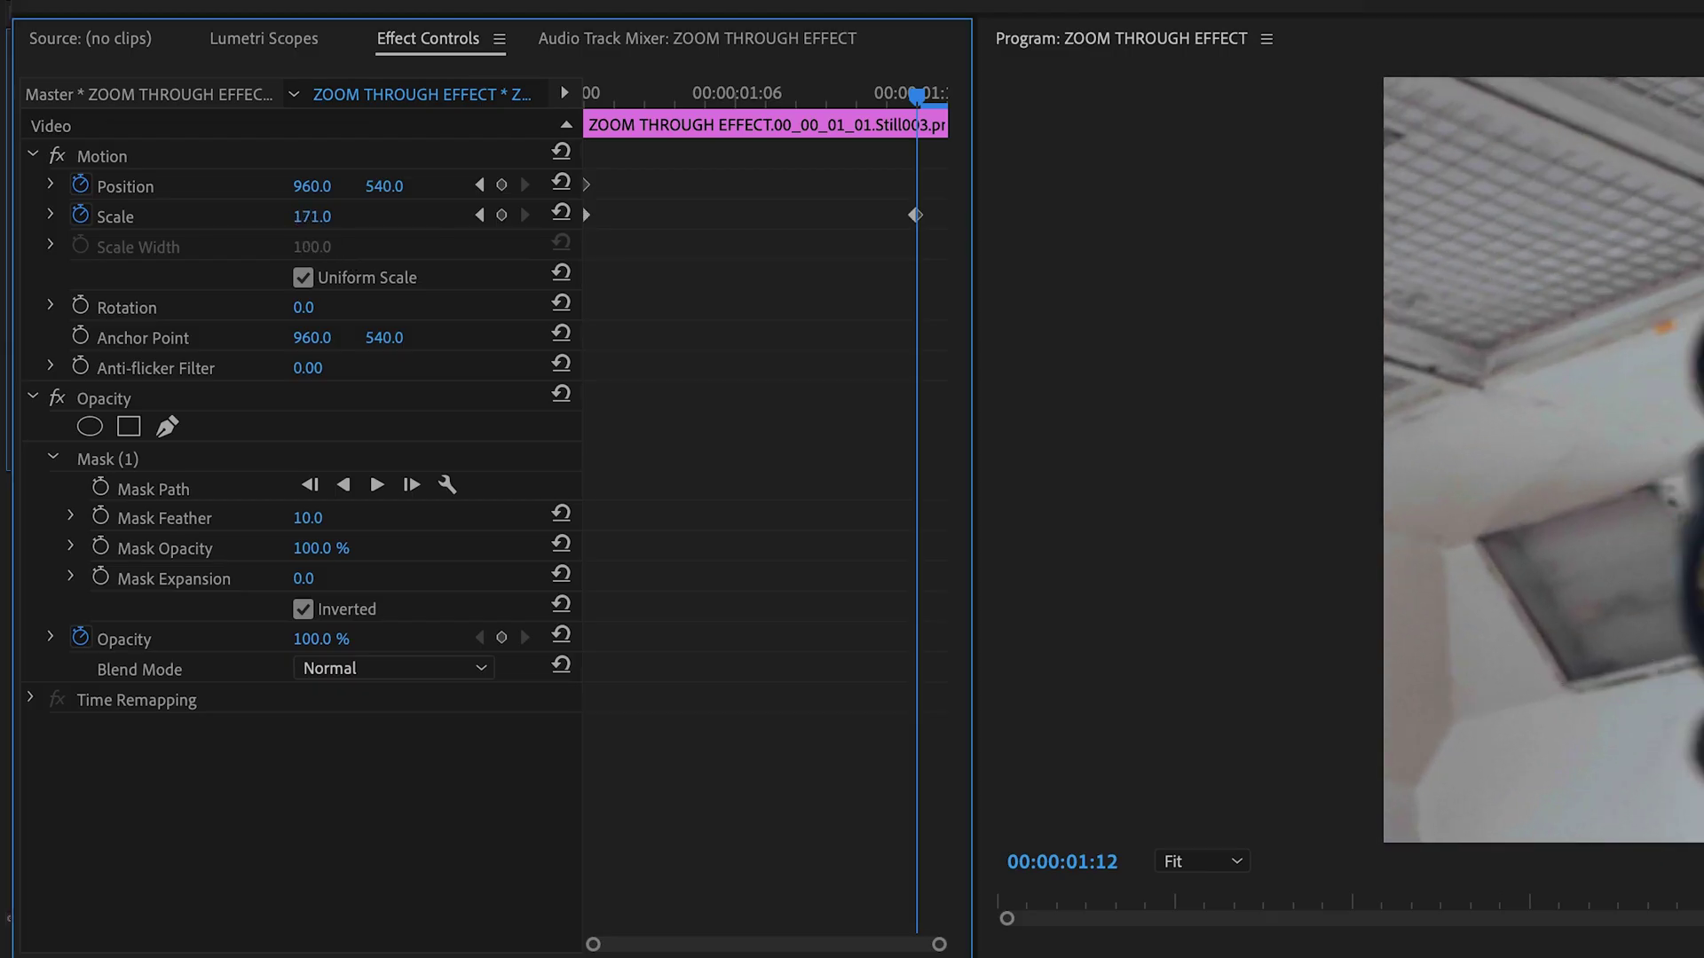
key("ctrl+z")
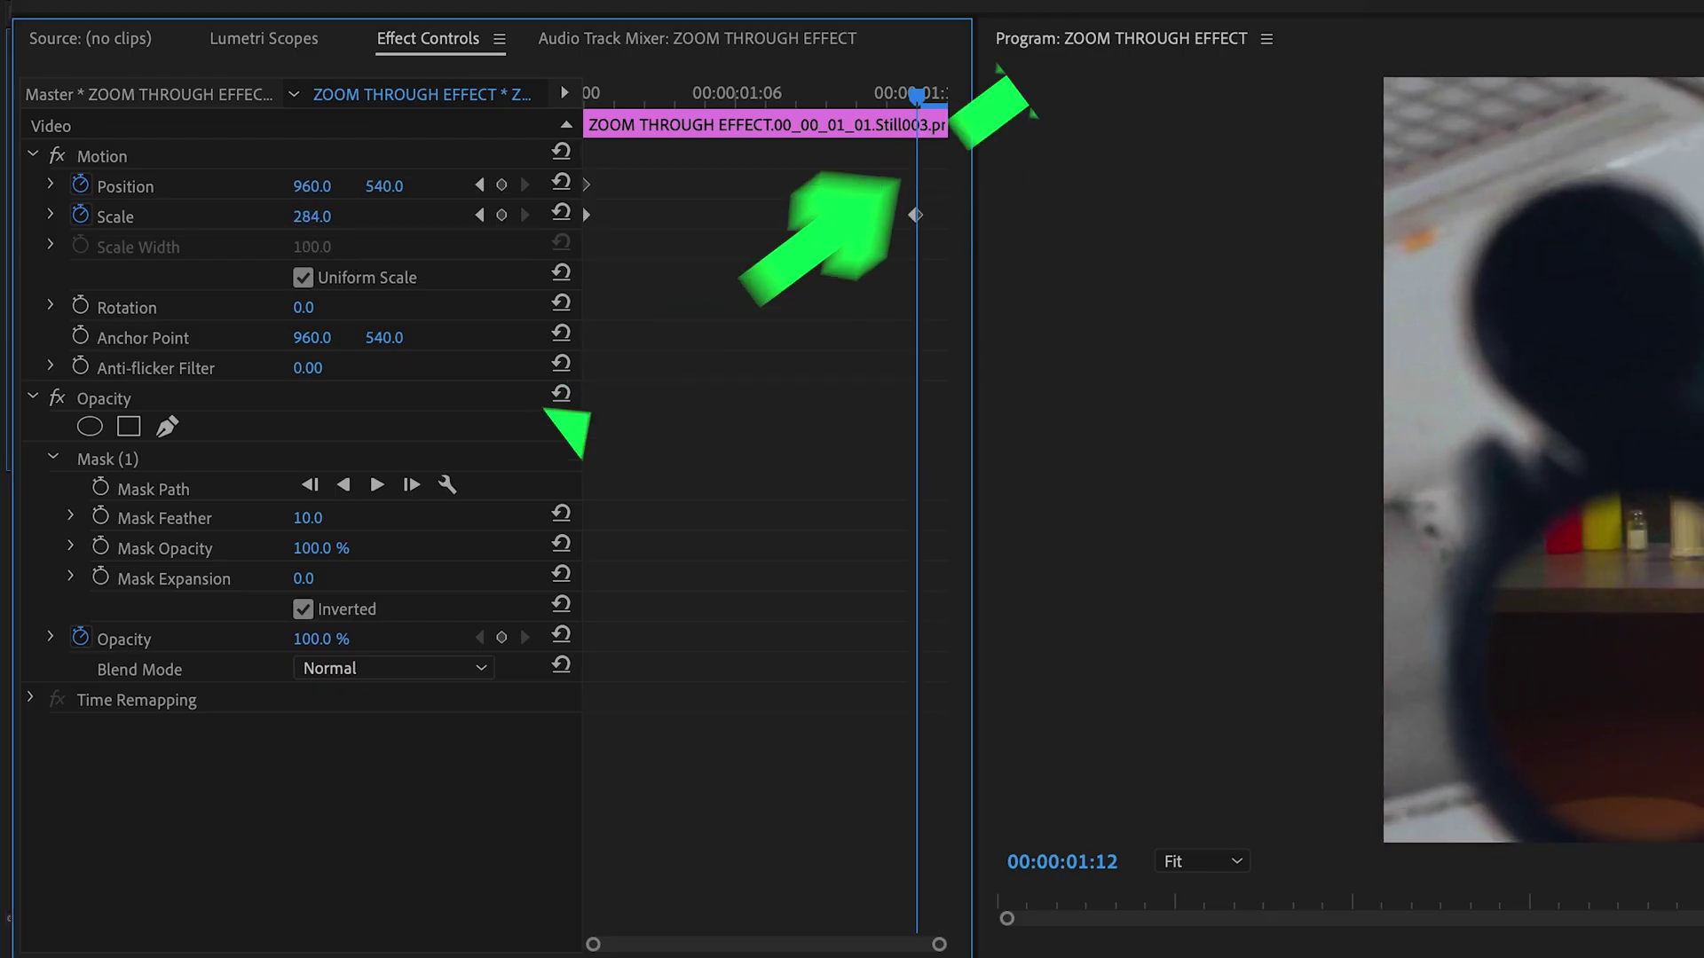
left_click_drag(380, 186, 88, 187)
left_click_drag(322, 186, 410, 182)
left_click_drag(312, 217, 276, 202)
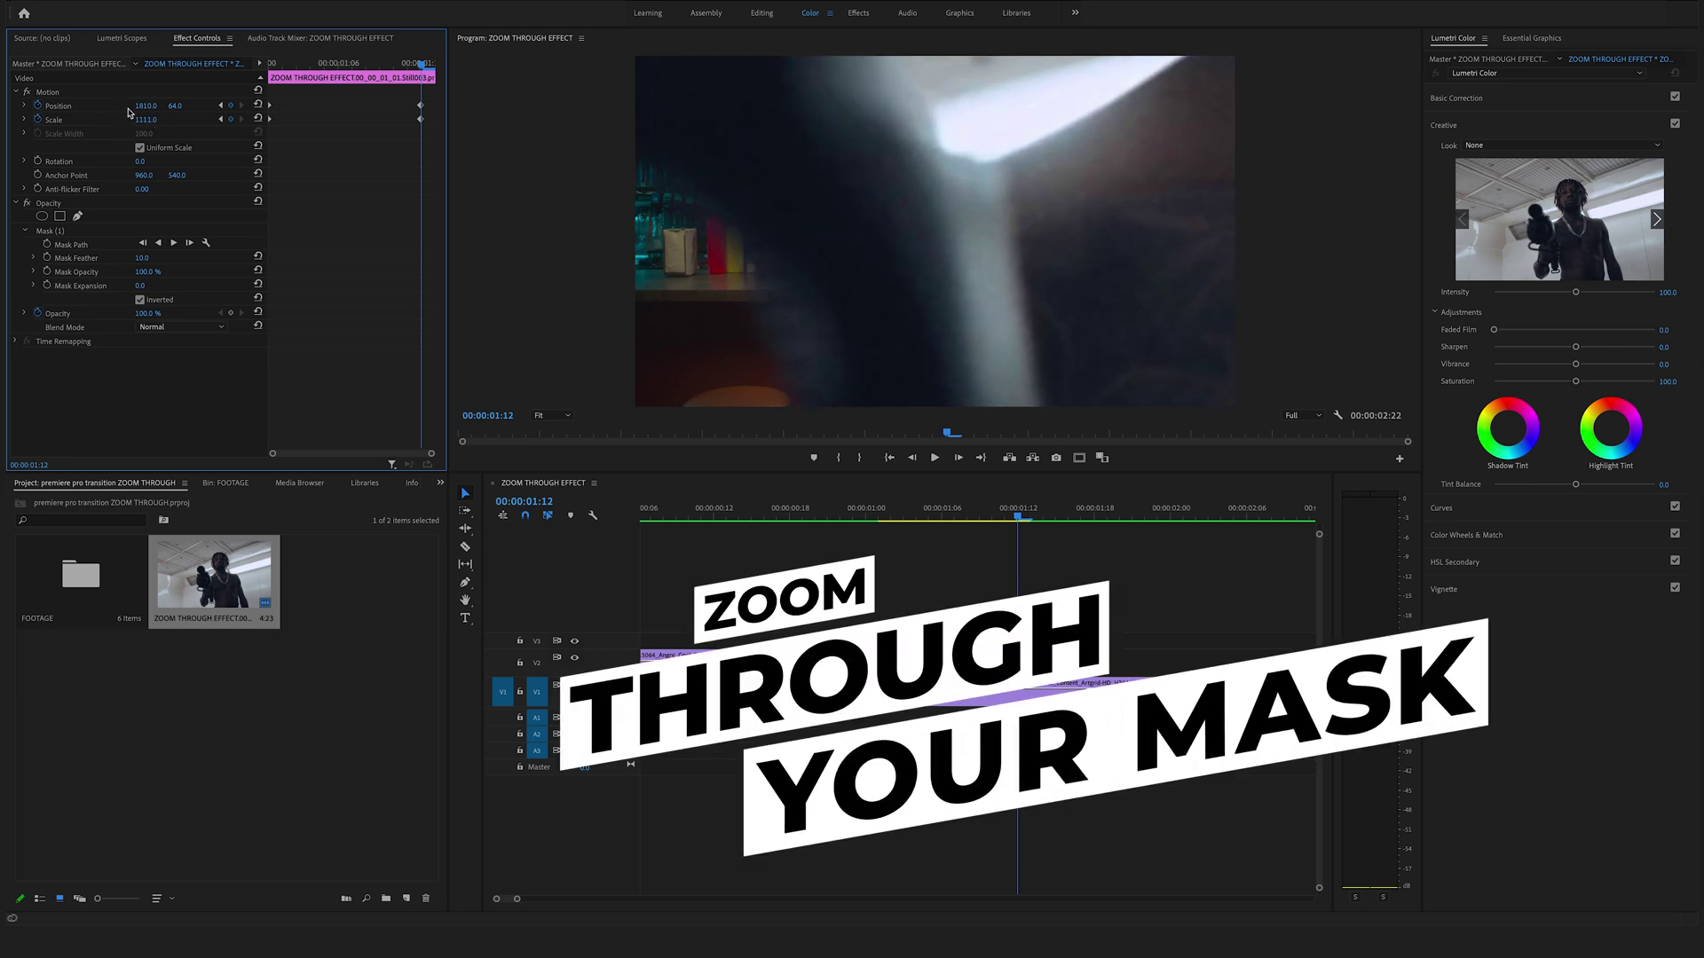
left_click_drag(147, 106, 172, 106)
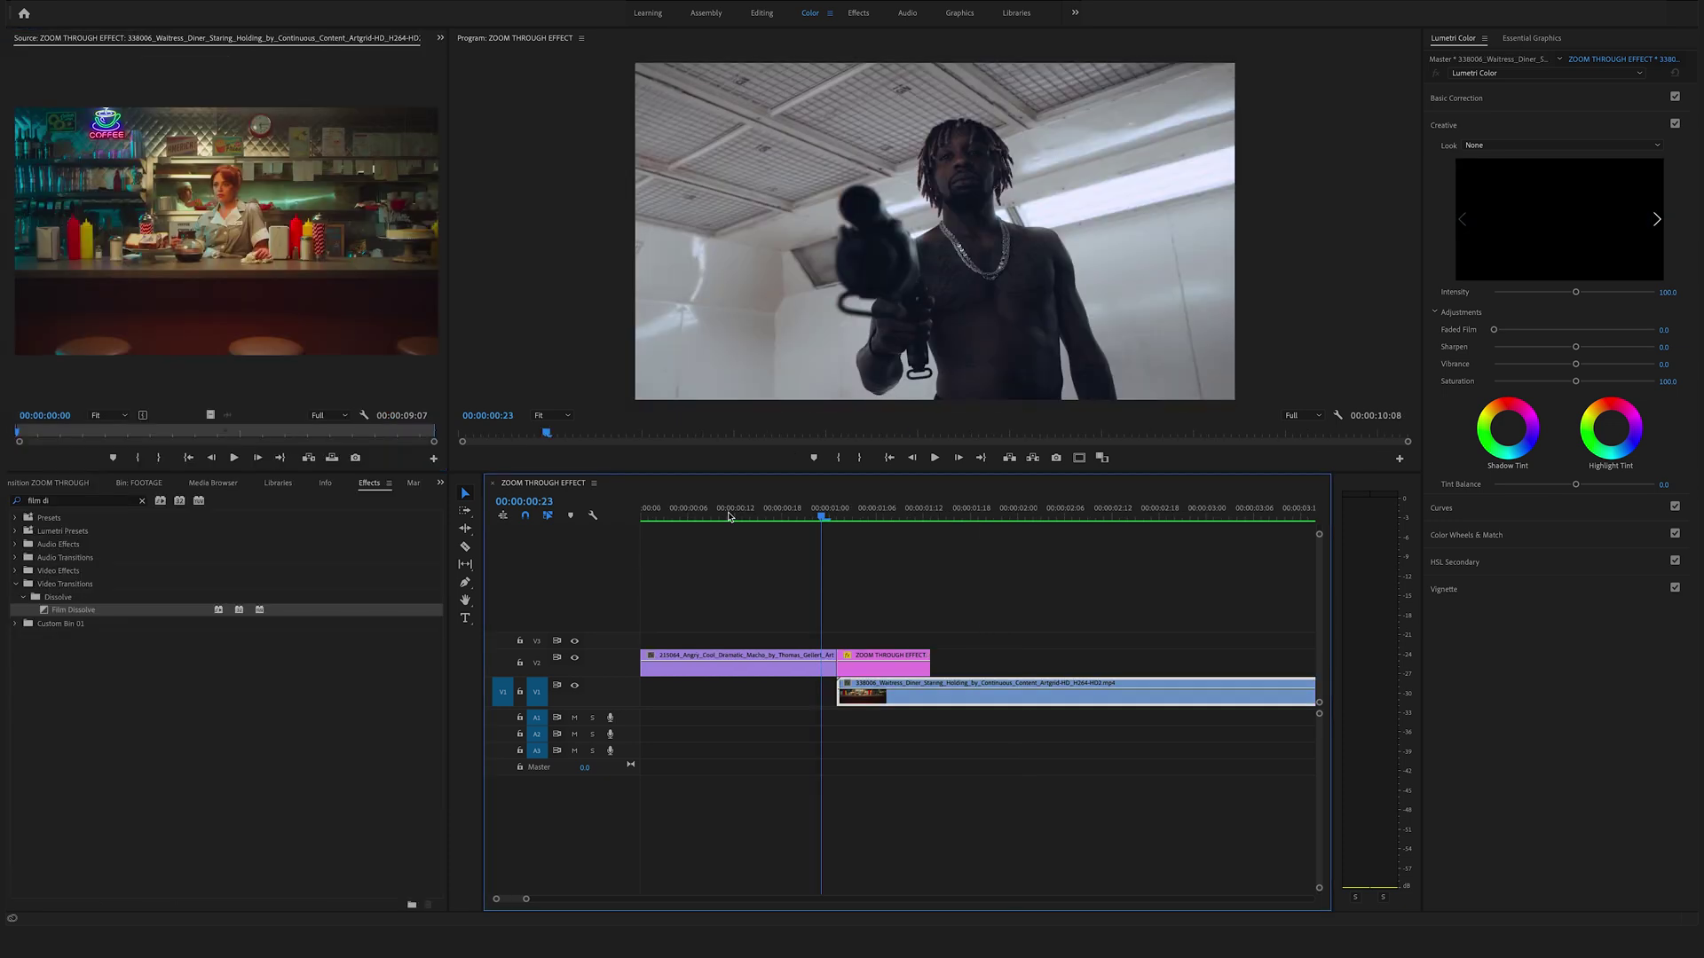
Step: Preview the zoom-through, then drop a Film Dissolve at the diner clip's start on V1
left_click_drag(729, 515, 701, 514)
key("space")
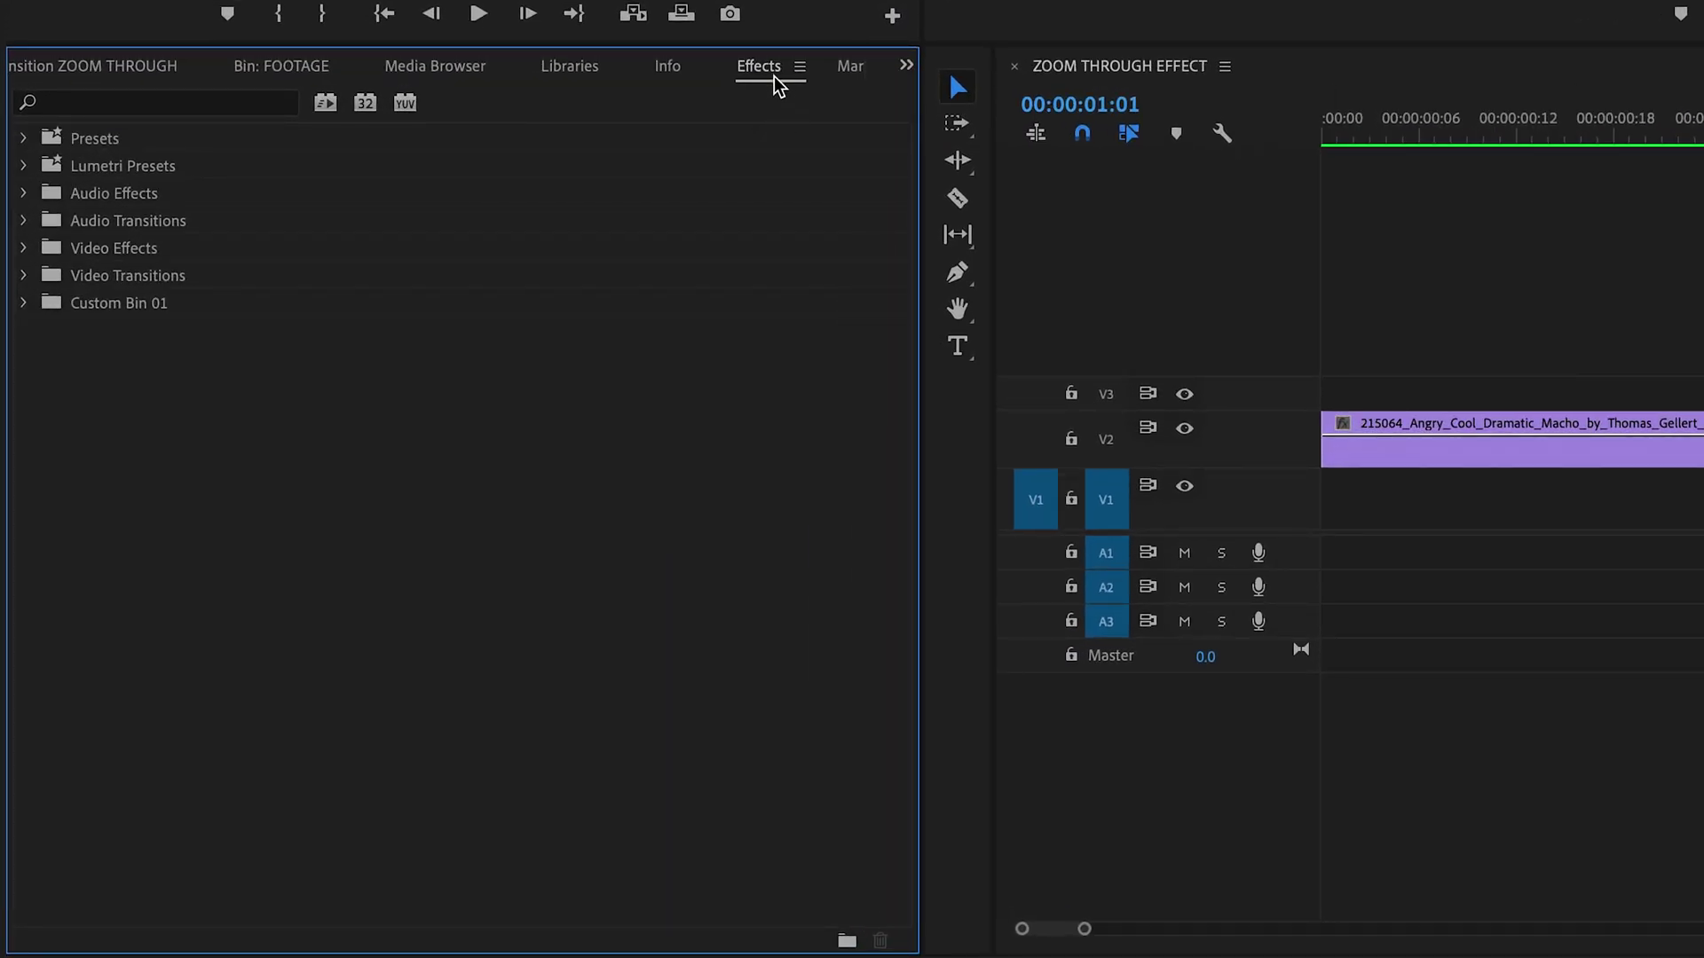
left_click(116, 105)
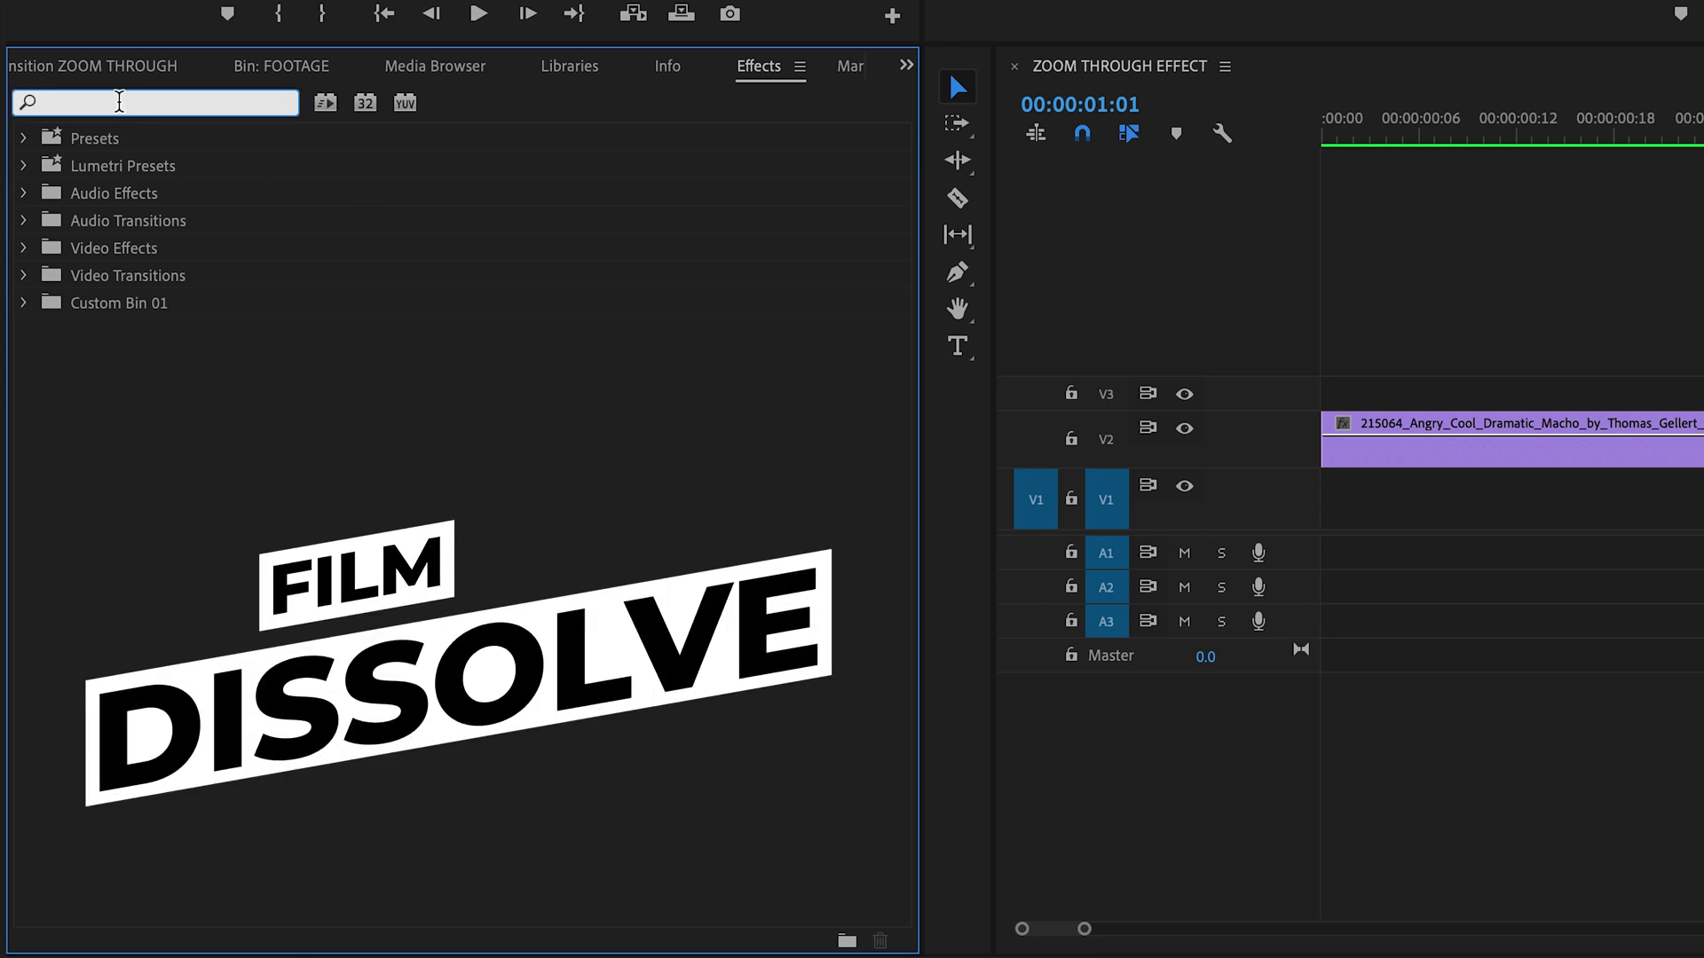
type("film")
type("diss")
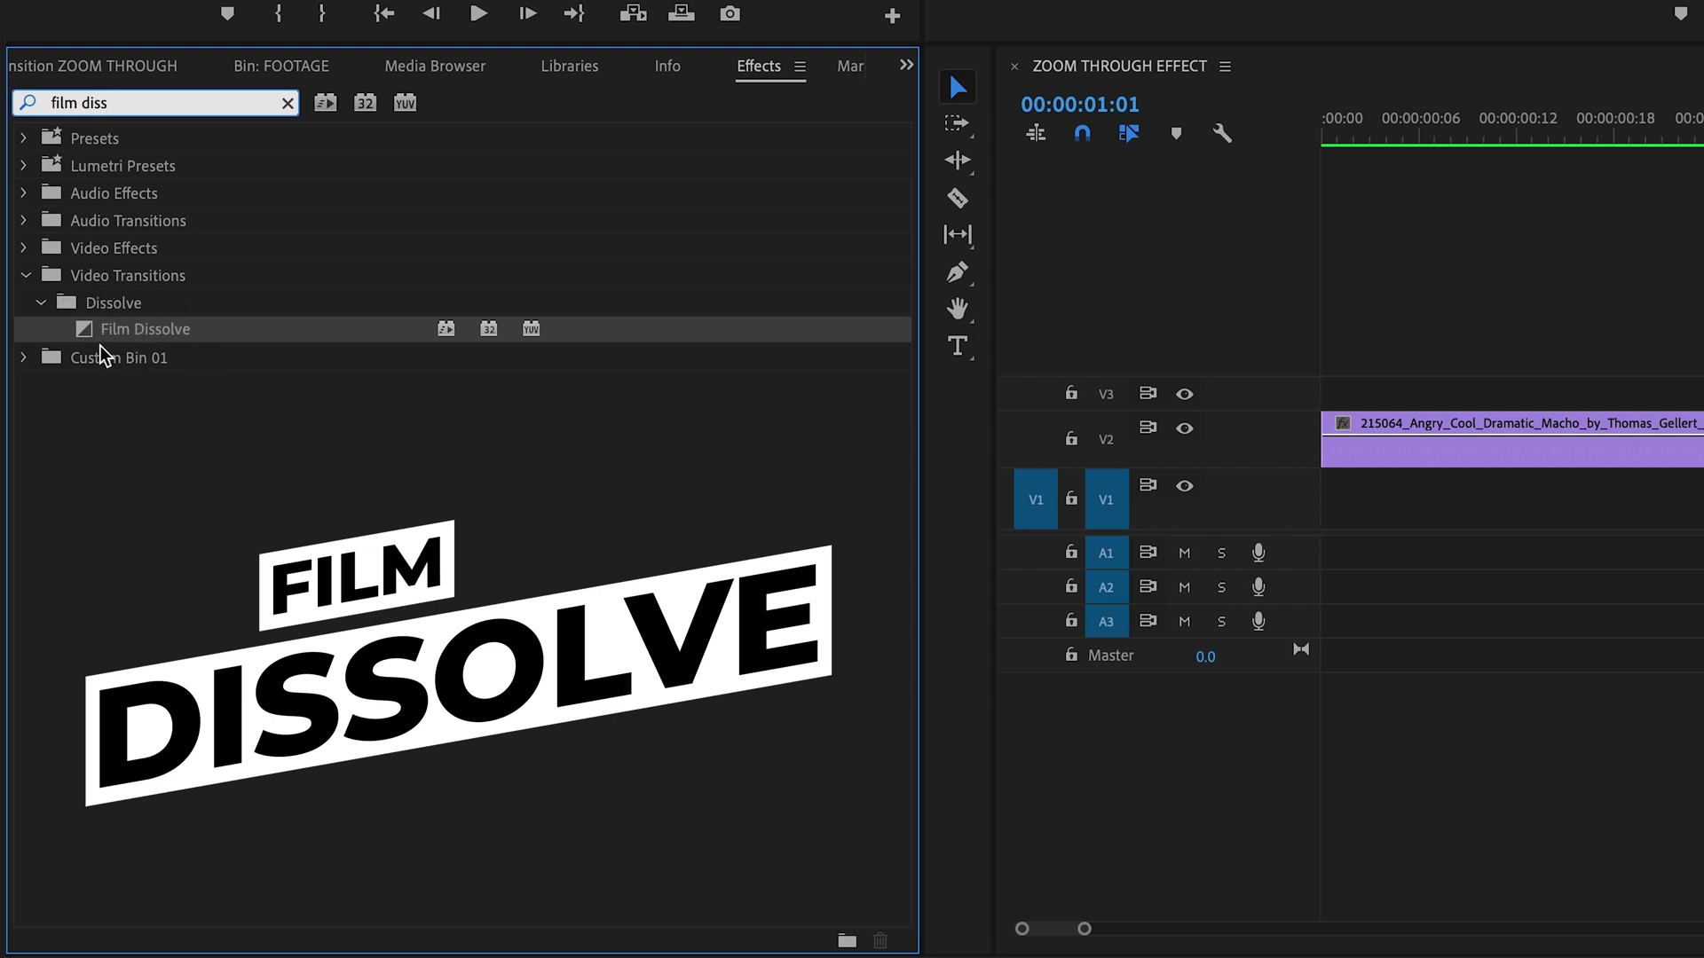
left_click_drag(84, 330, 1703, 536)
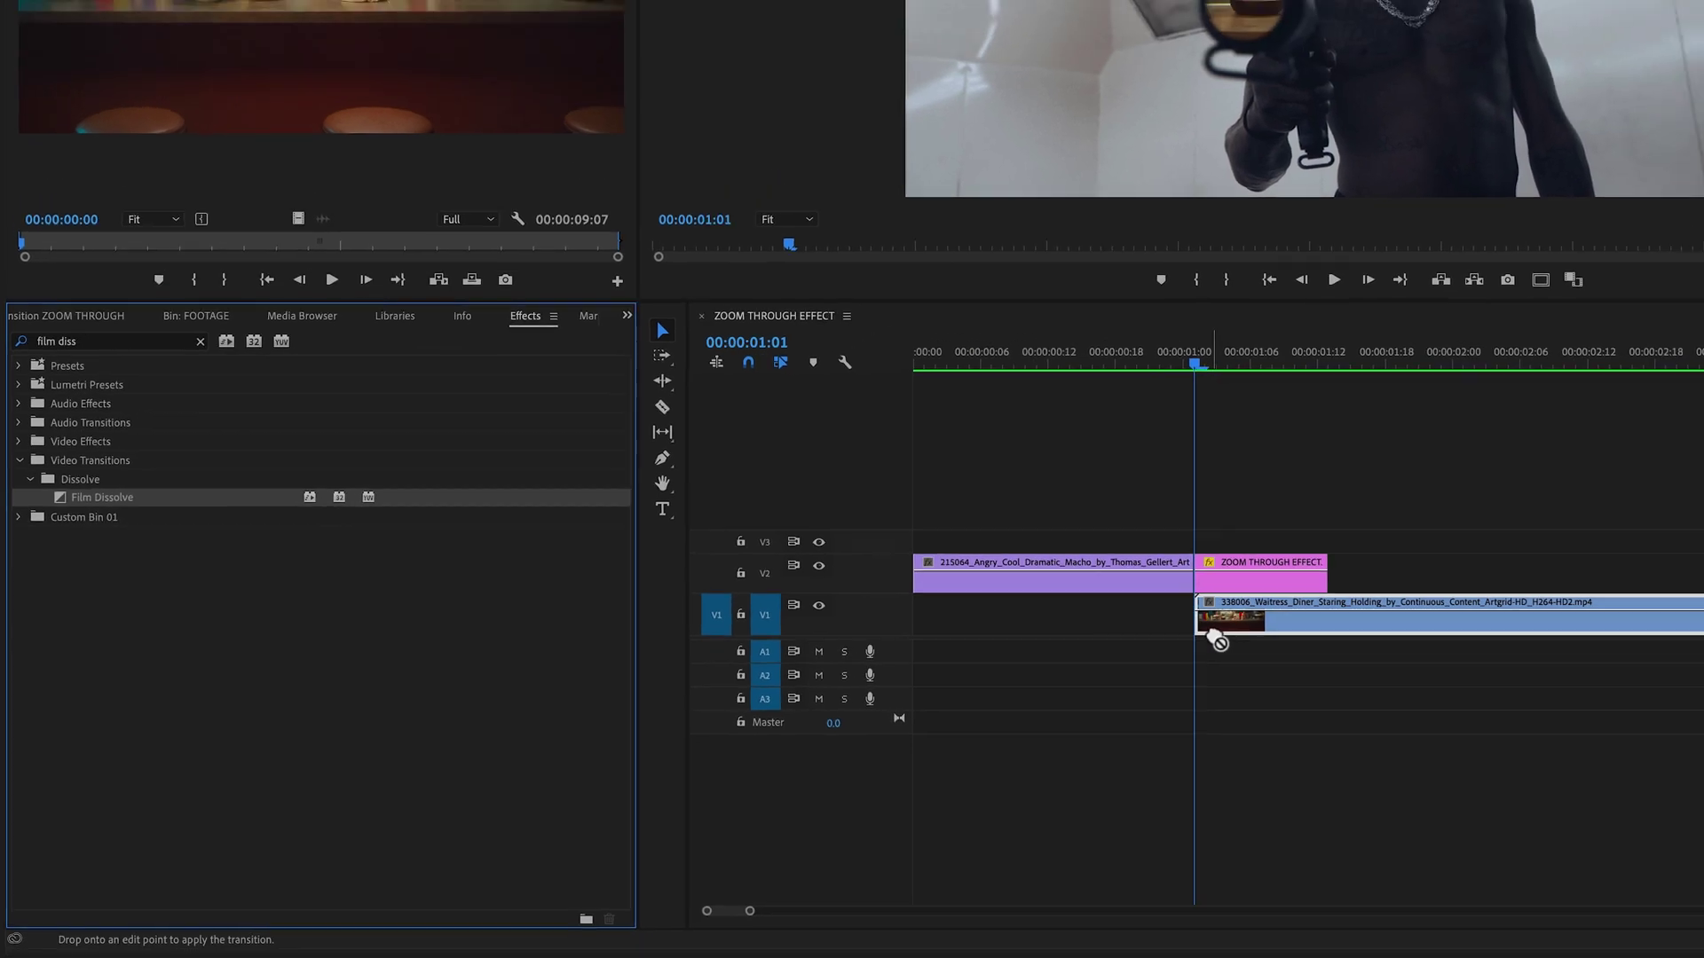
left_click_drag(1218, 641, 1207, 625)
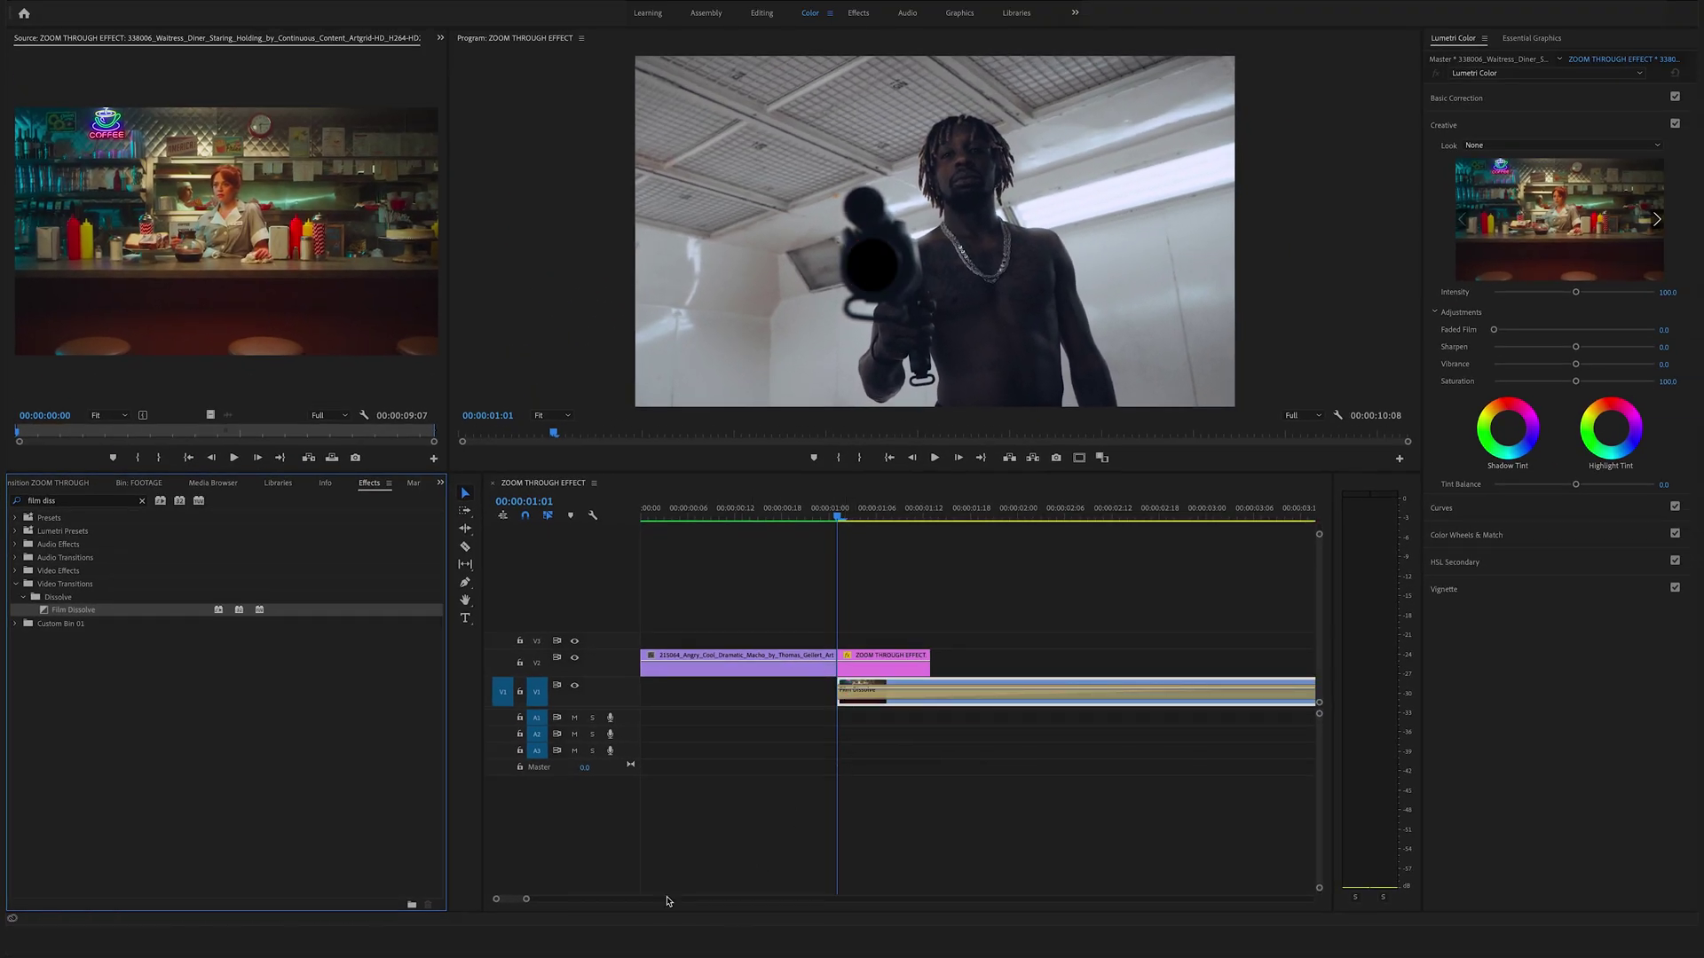
Step: Set the Film Dissolve duration to 00:00:00:06 and play back the result
left_click_drag(531, 900, 552, 900)
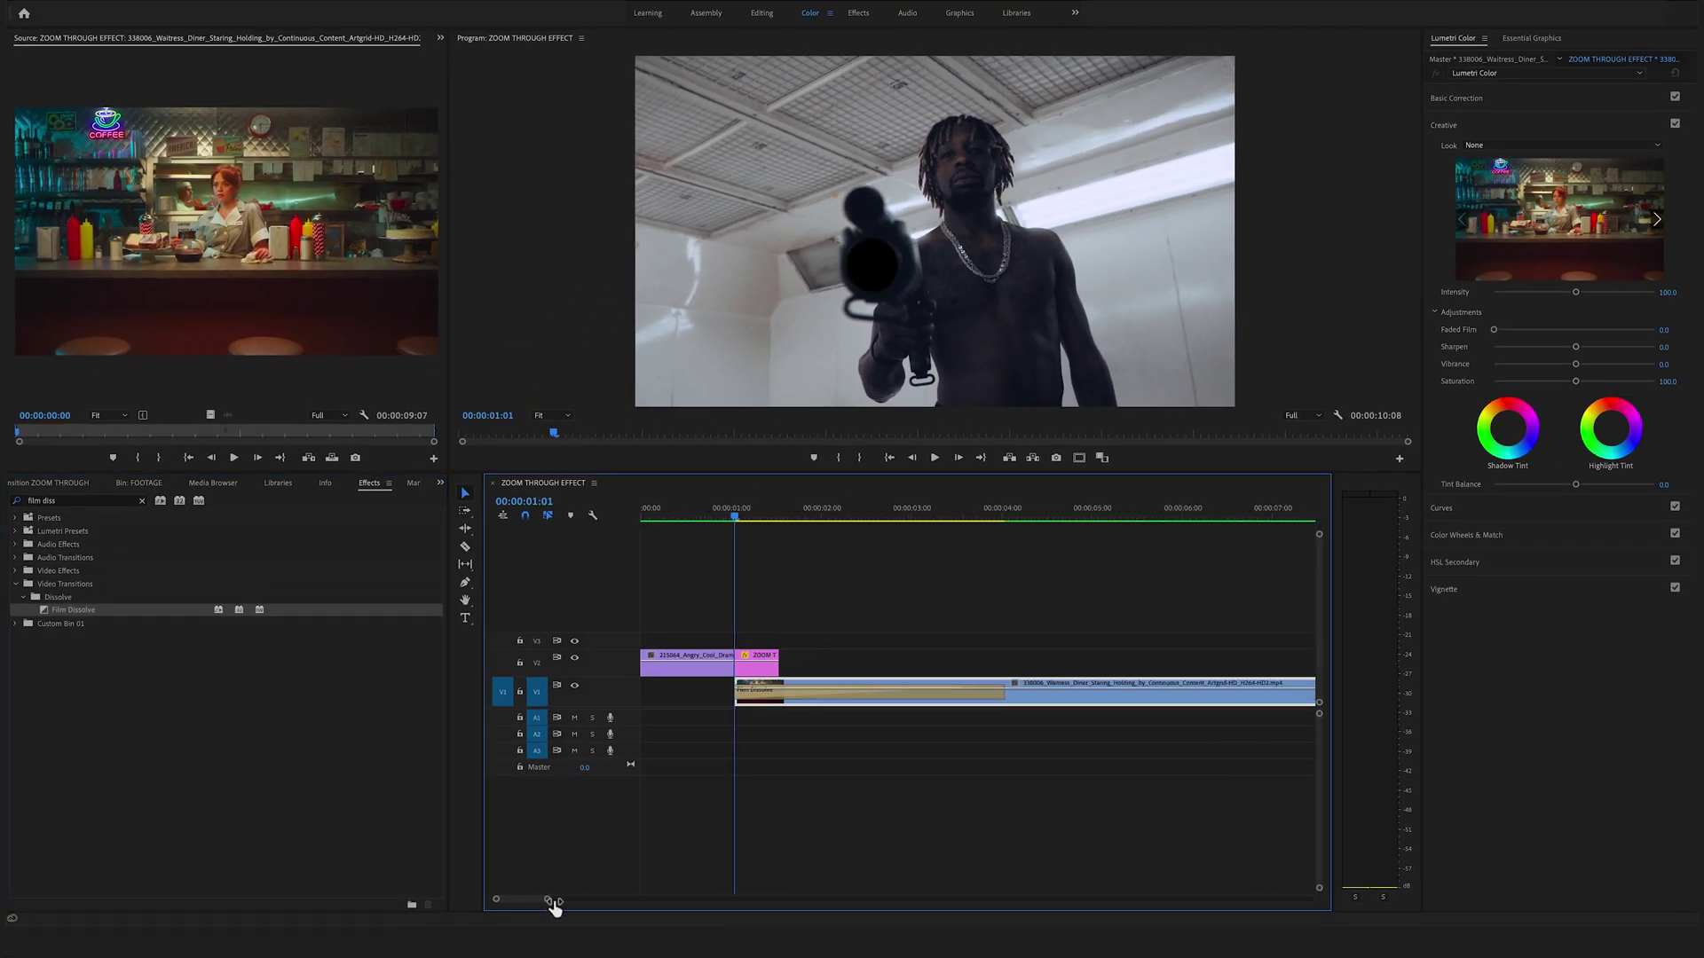
left_click_drag(1004, 699, 980, 699)
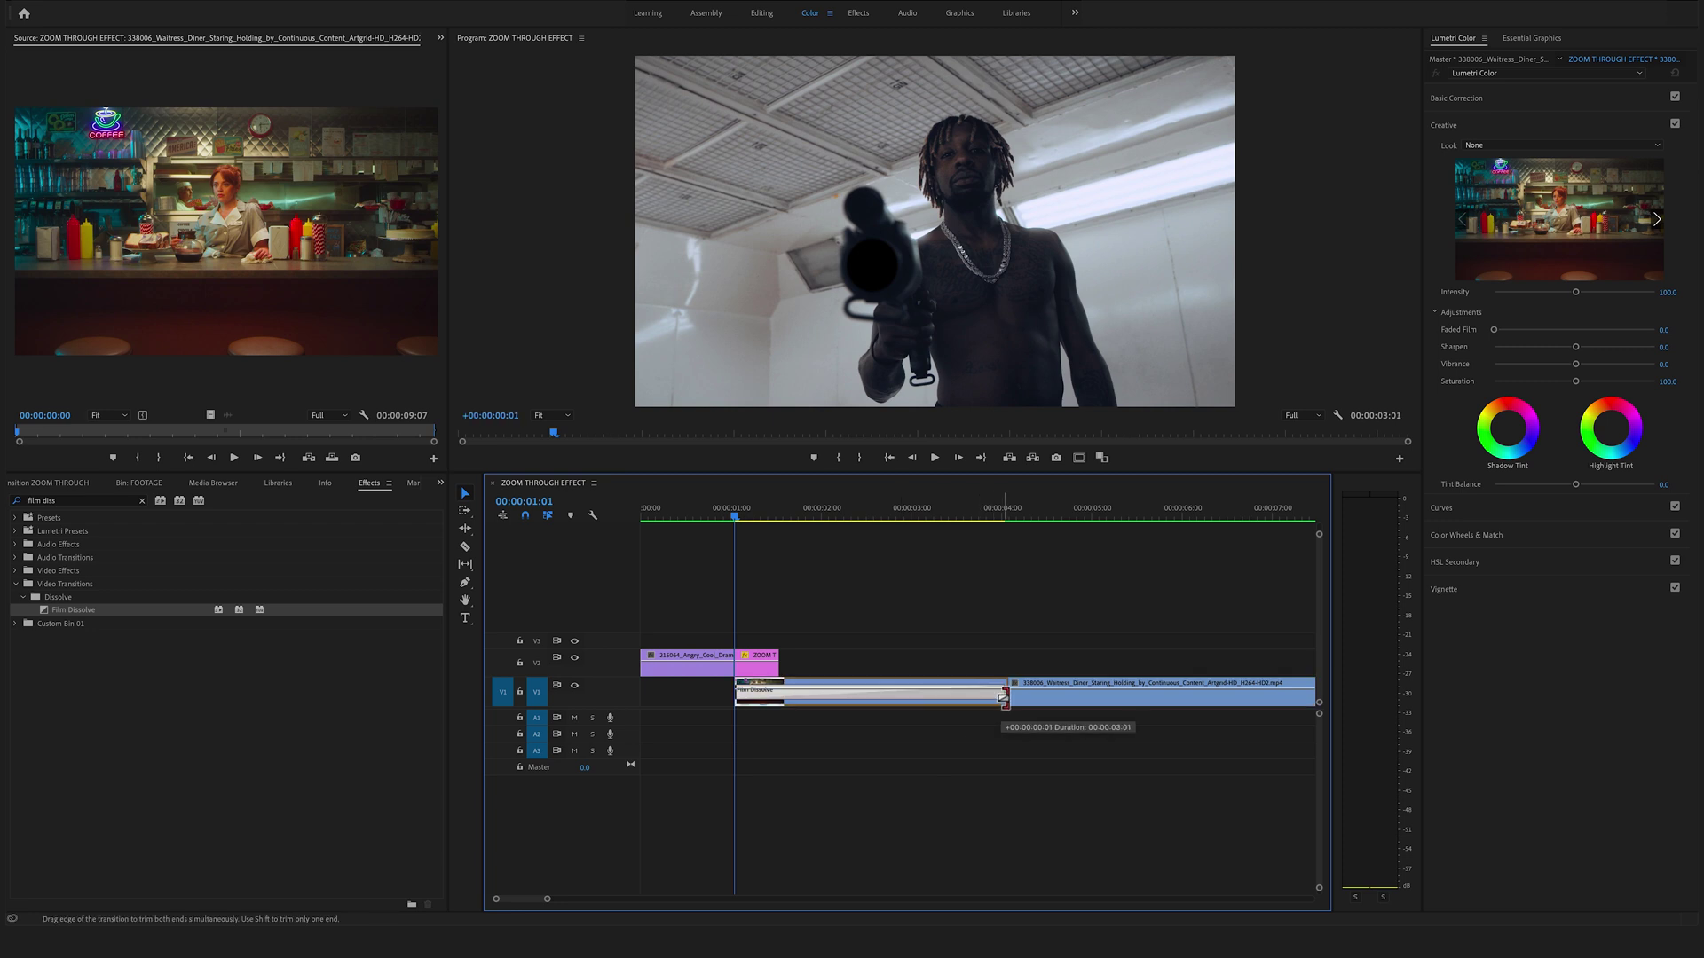
left_click_drag(1004, 698, 783, 698)
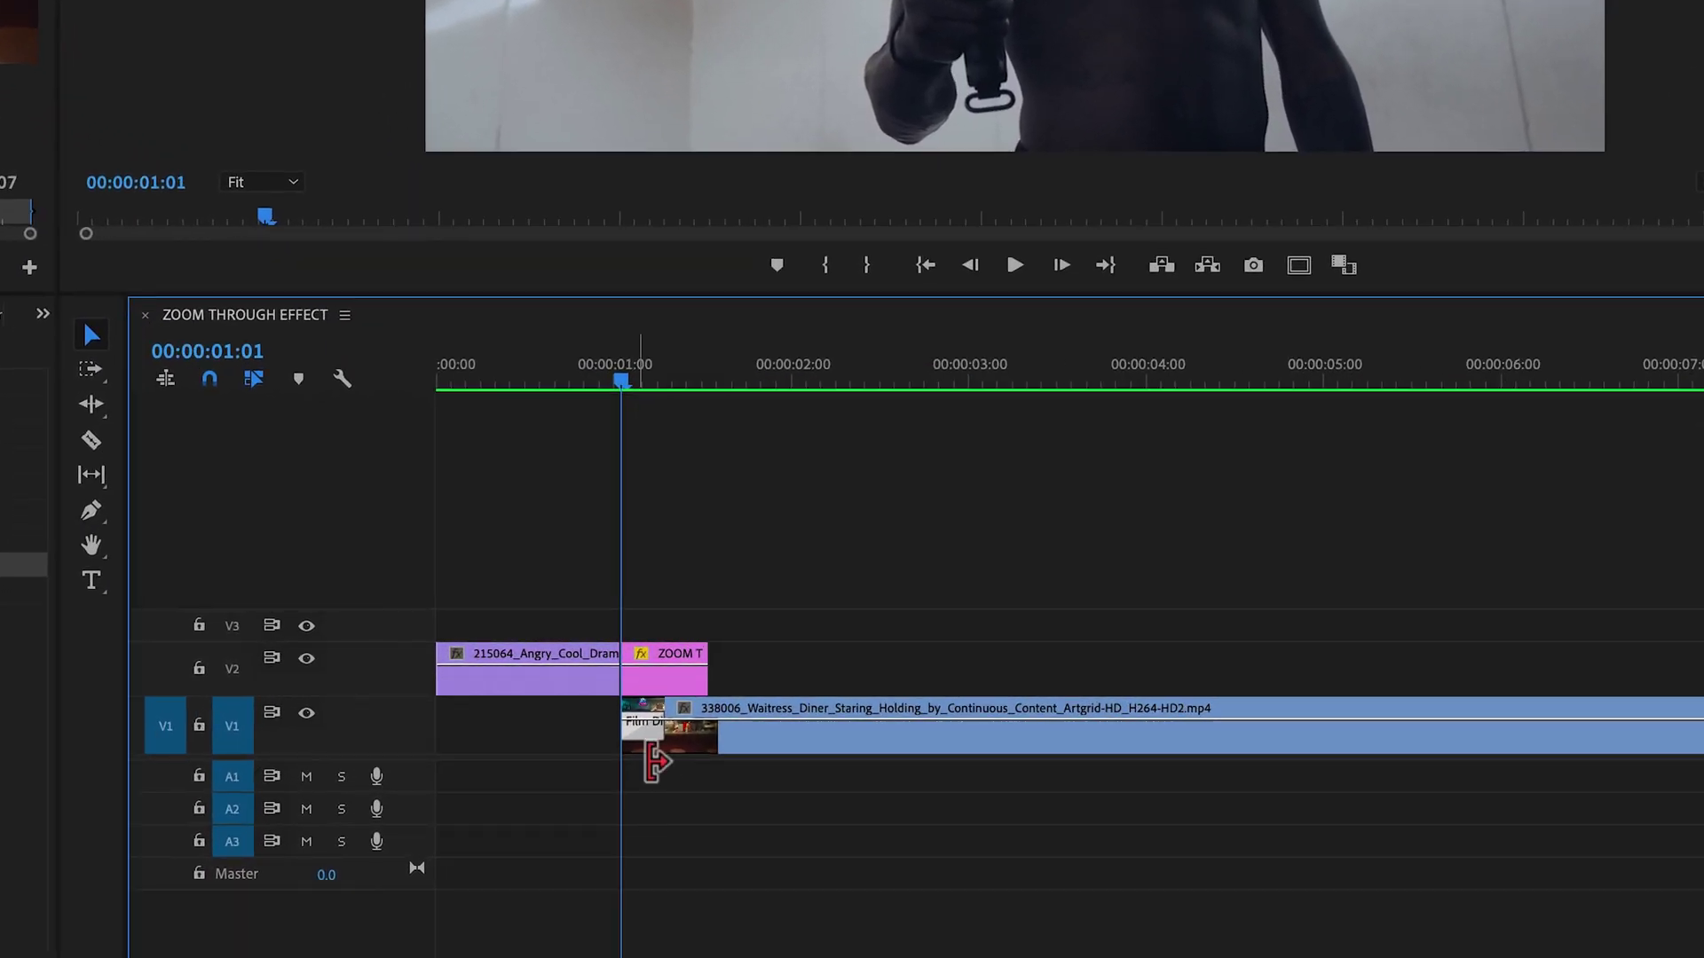
double_click(643, 737)
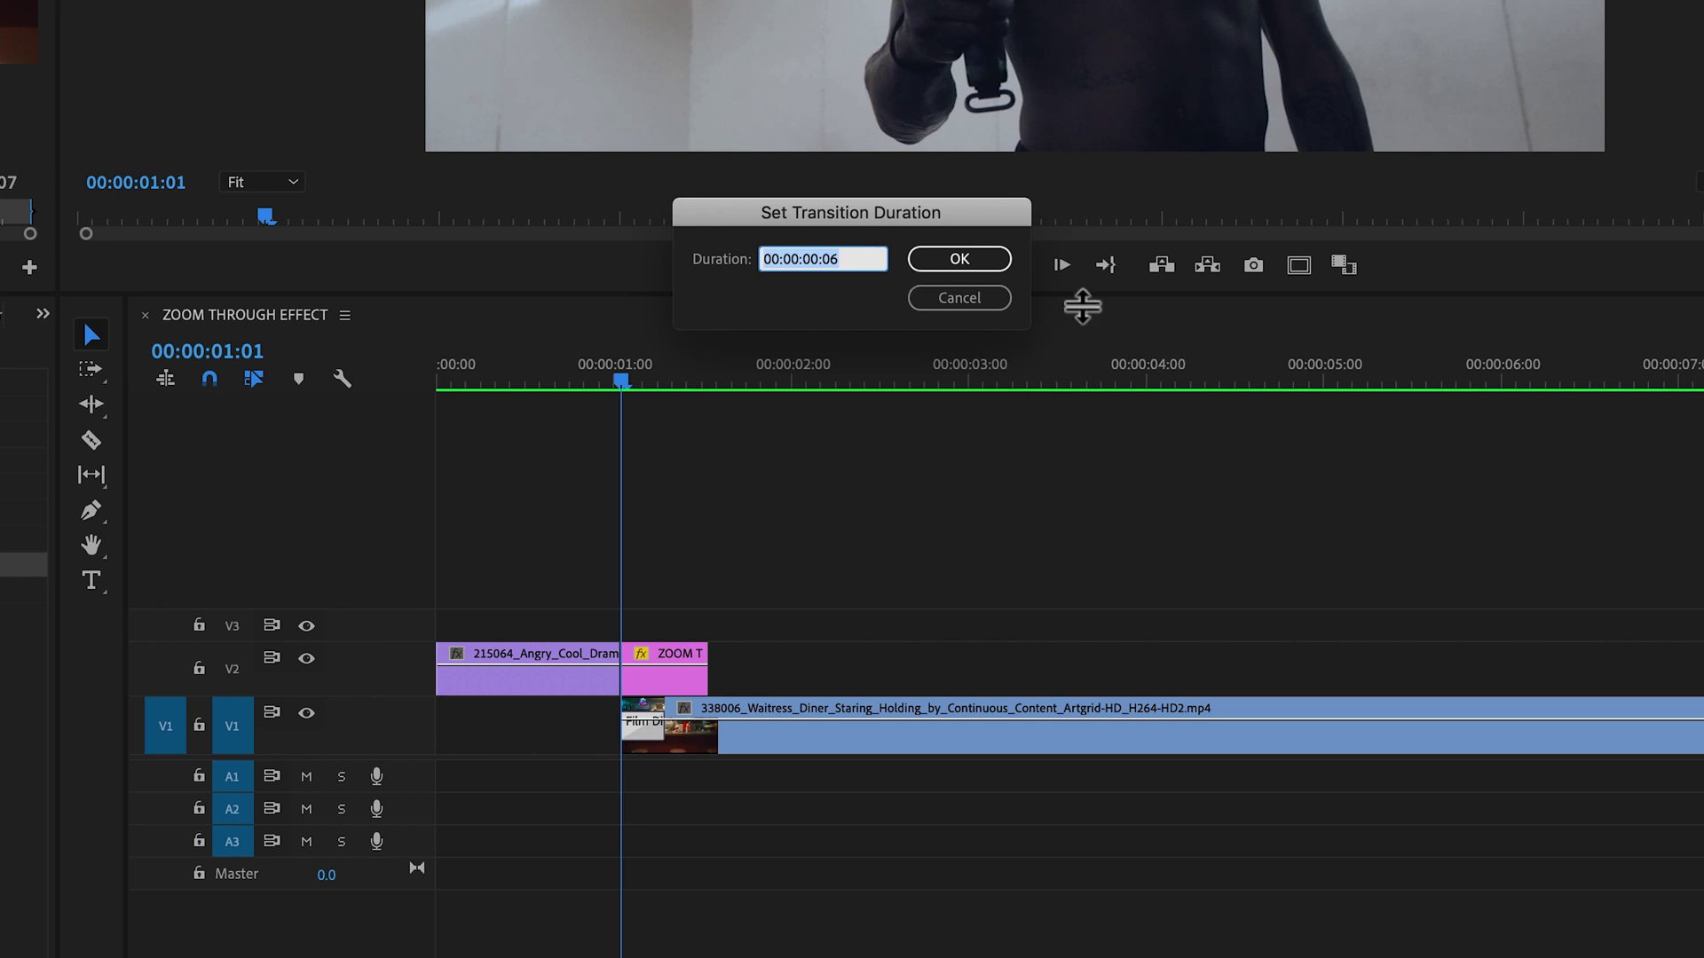
left_click(954, 264)
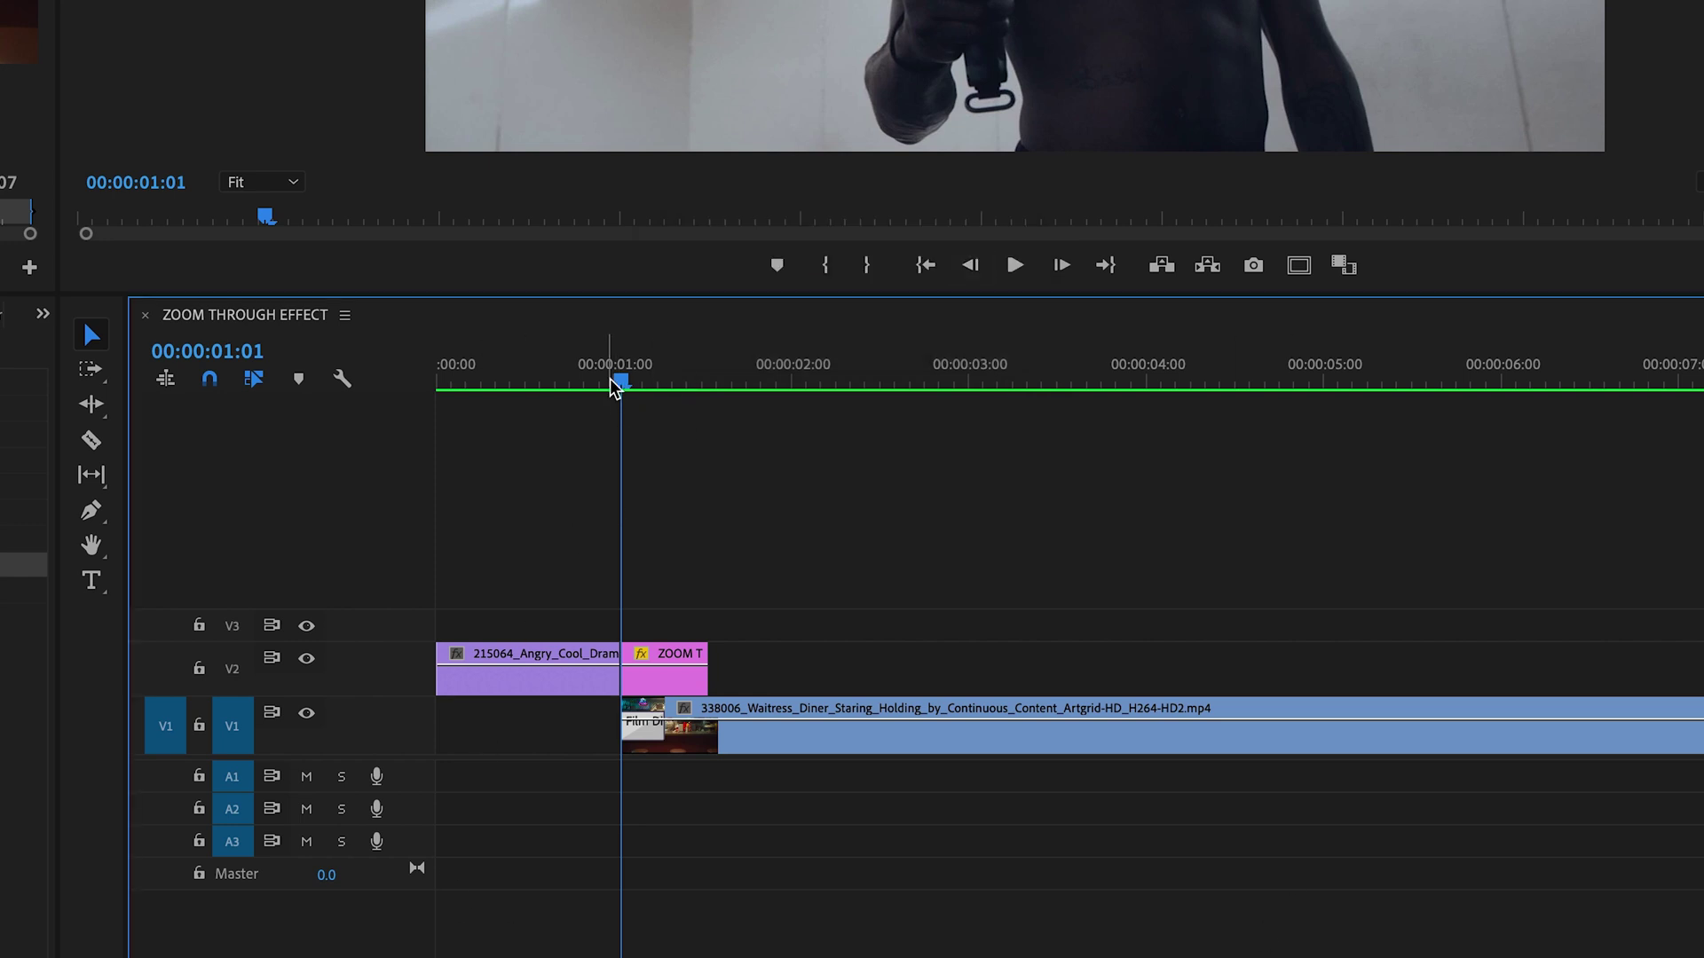
key("space")
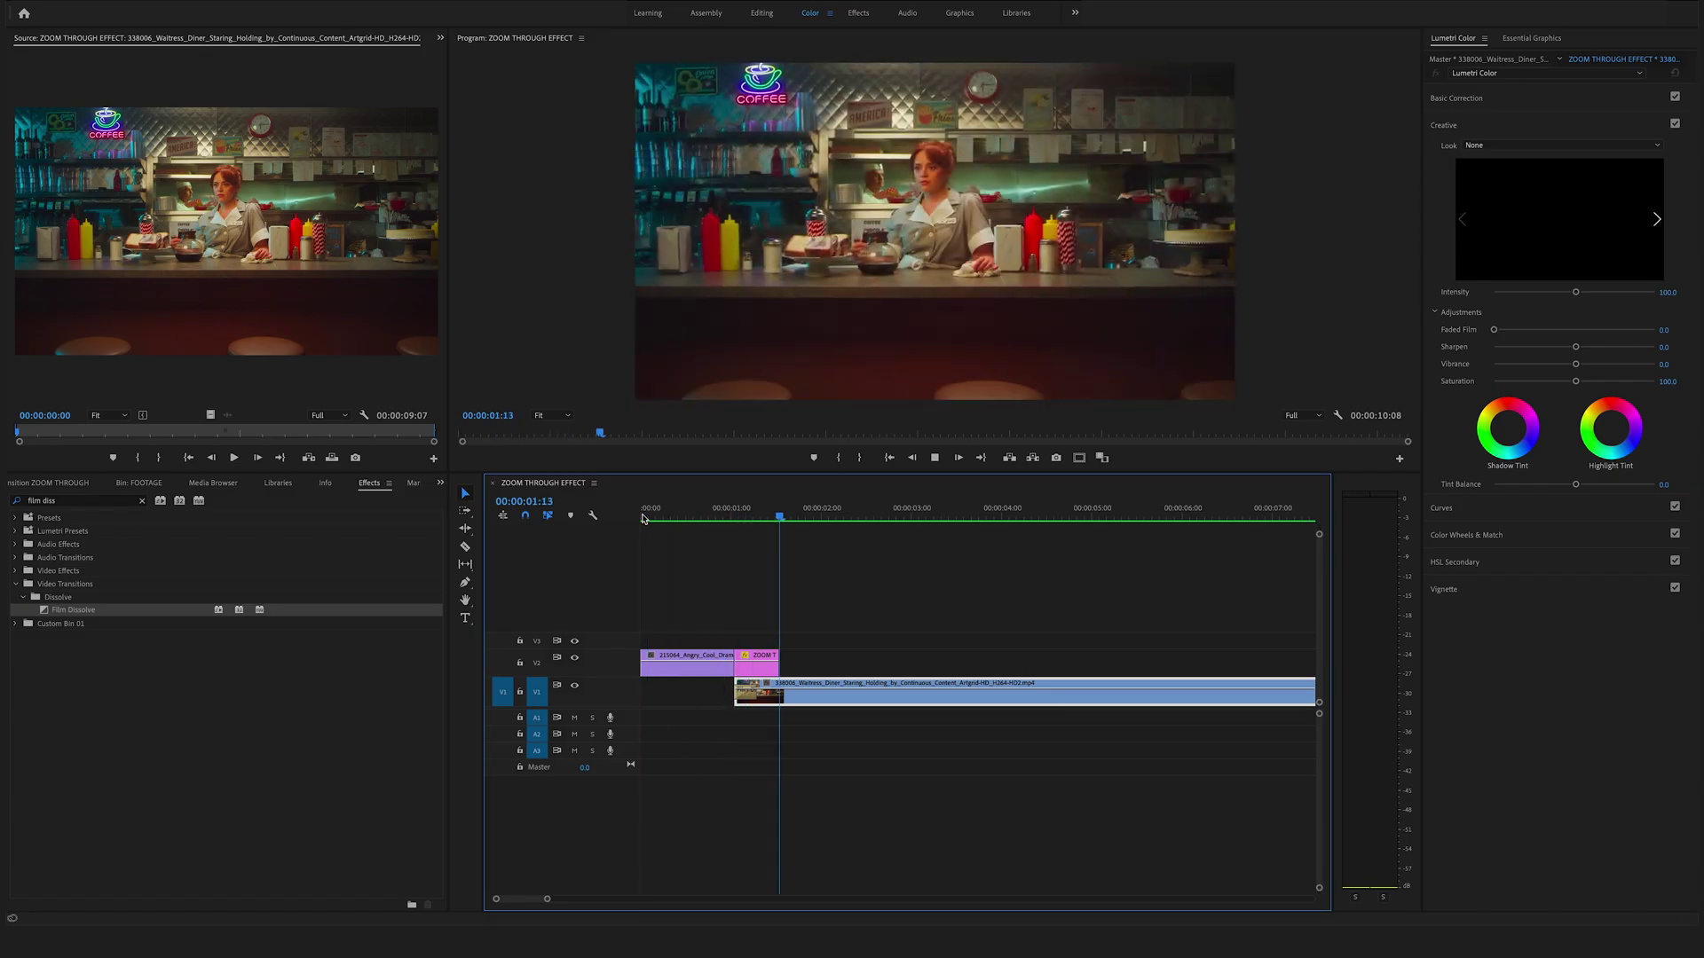
key("space")
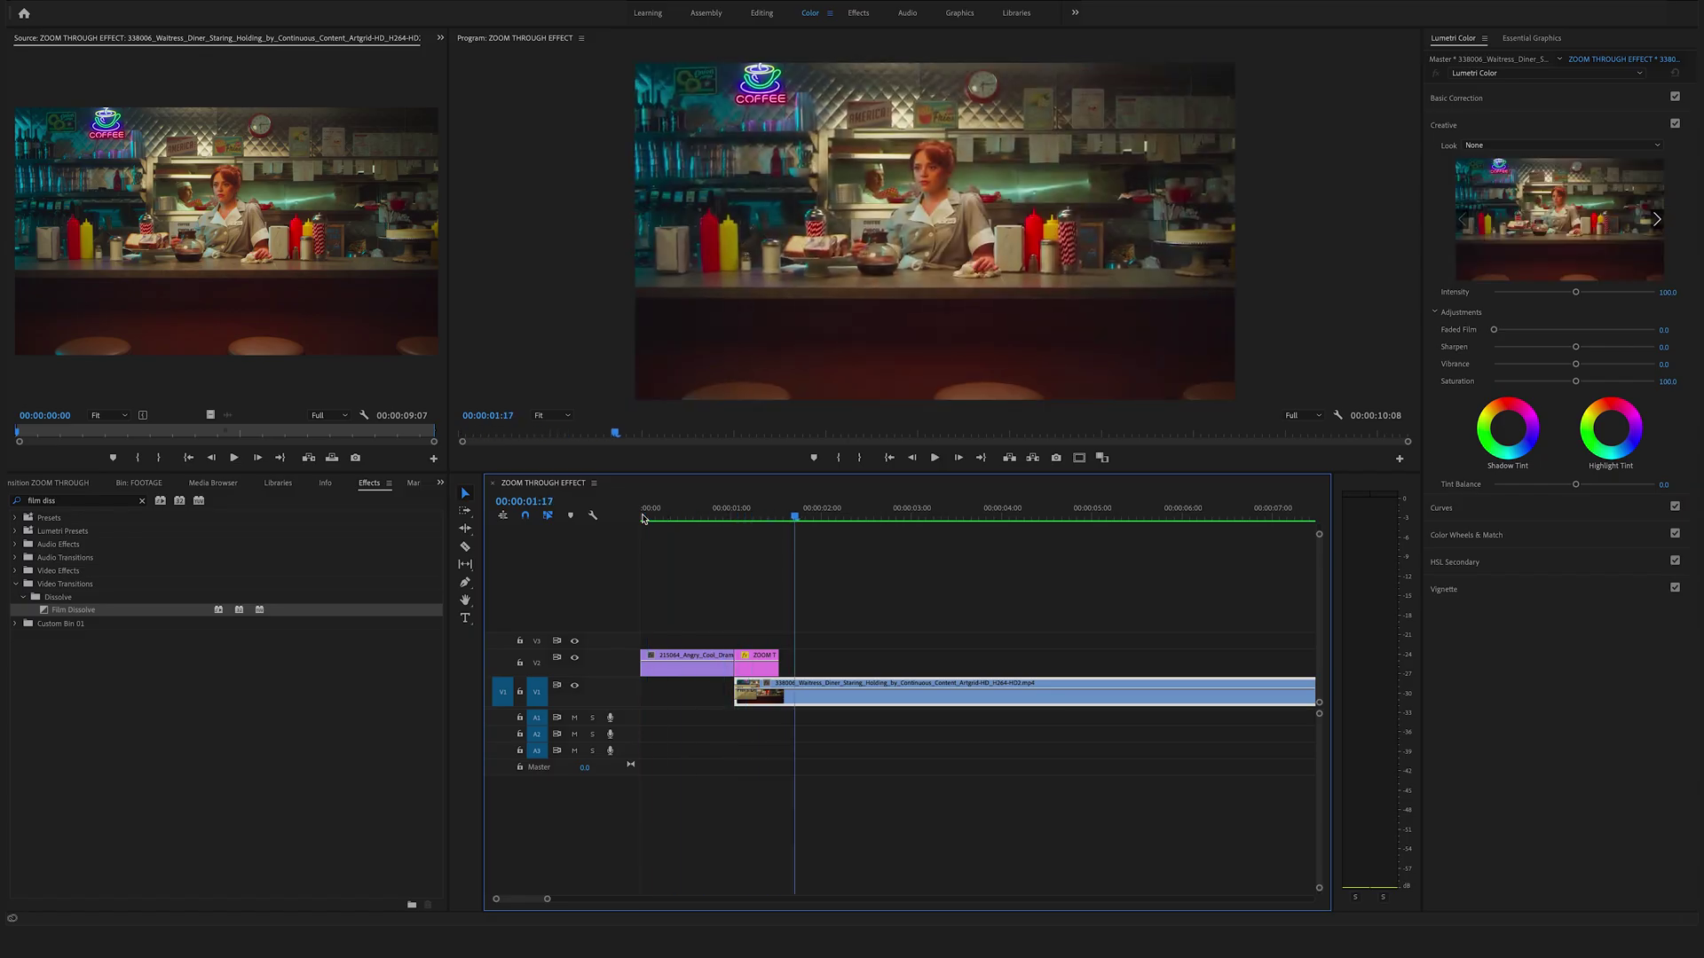
left_click_drag(741, 513, 649, 523)
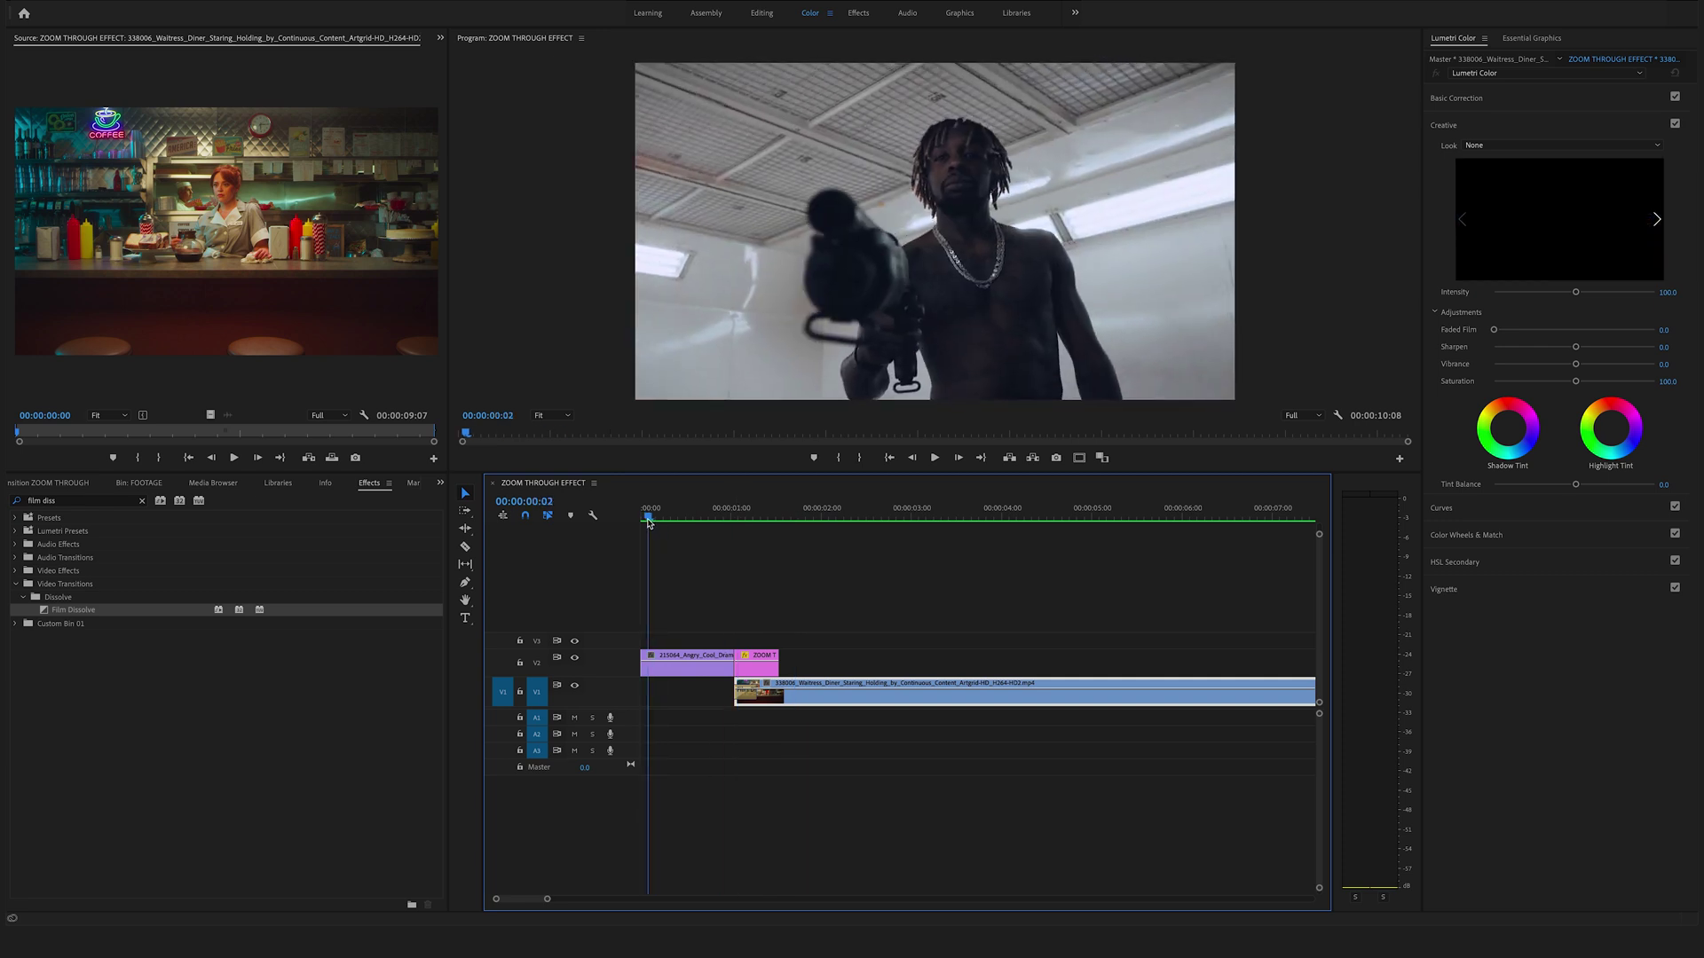
key("space")
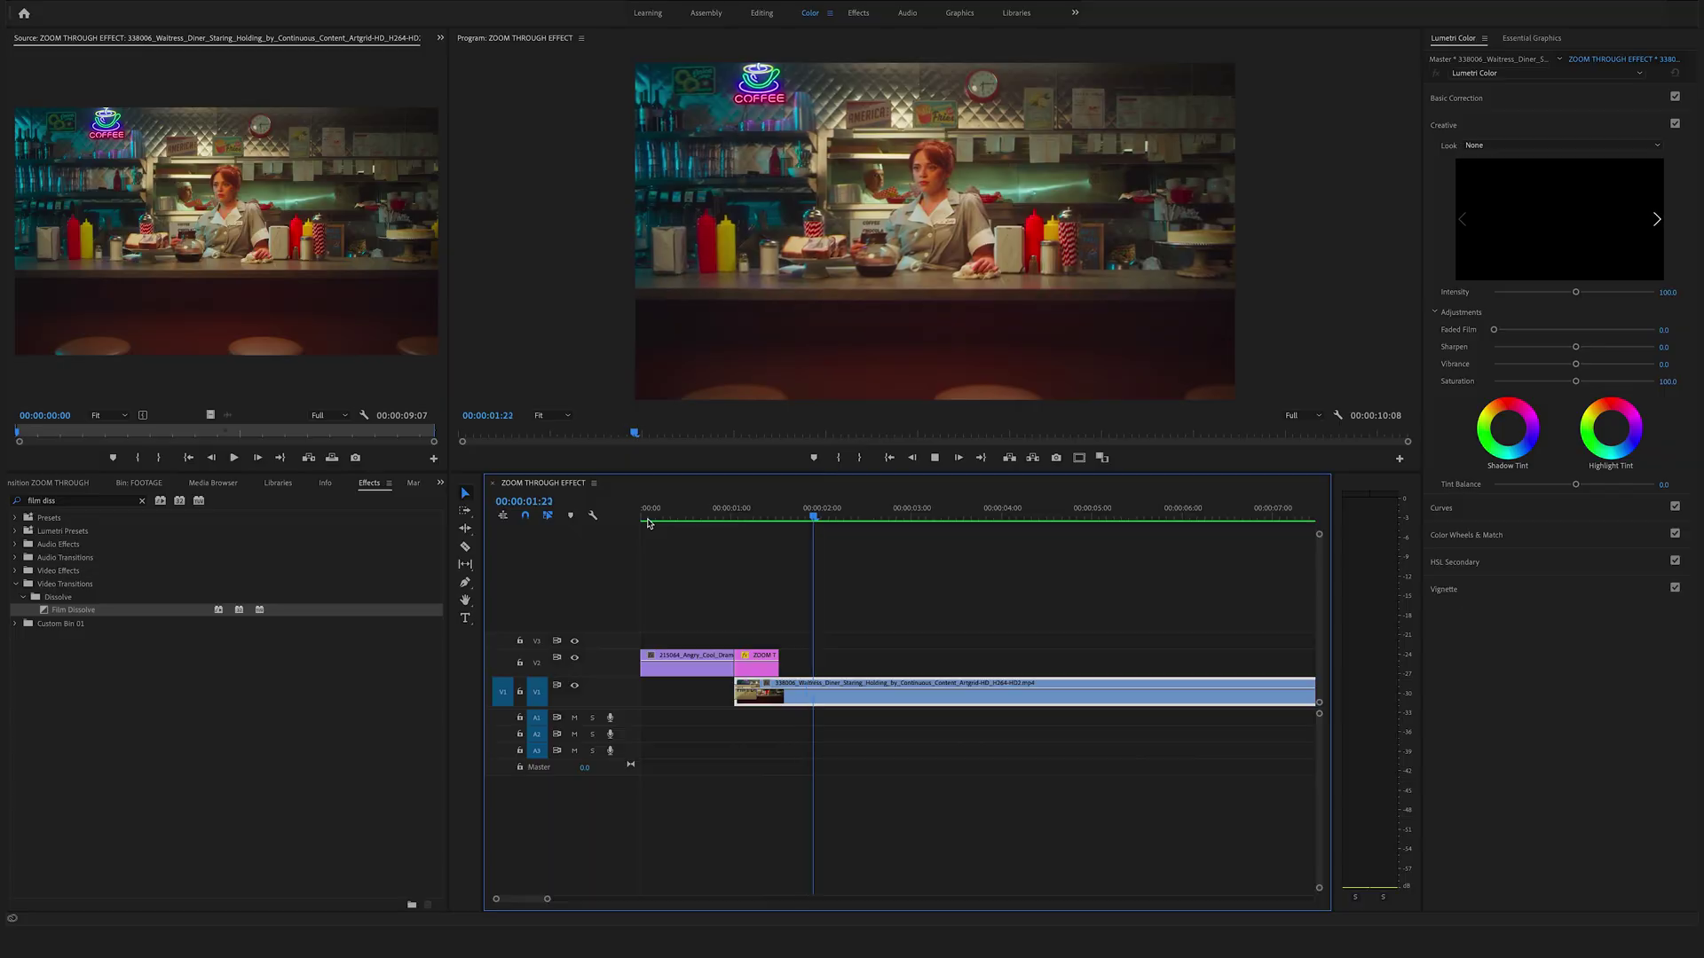